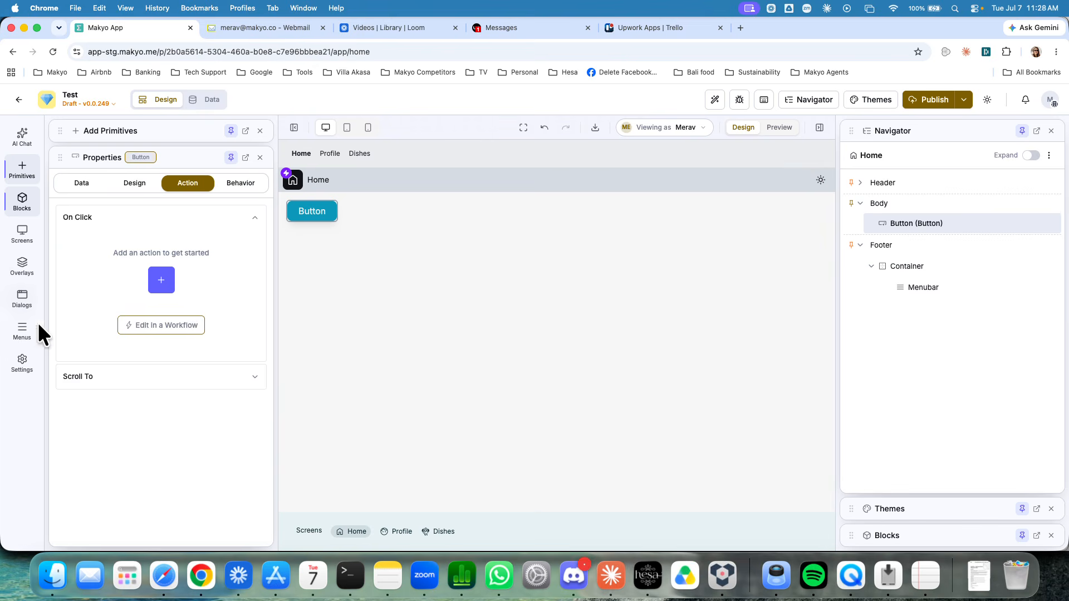
- Add a Show an Alert Banner action to the button's On Click event and save it with its default settings
left_click(166, 274)
scroll(474, 266, "down", 2)
scroll(474, 266, "up", 2)
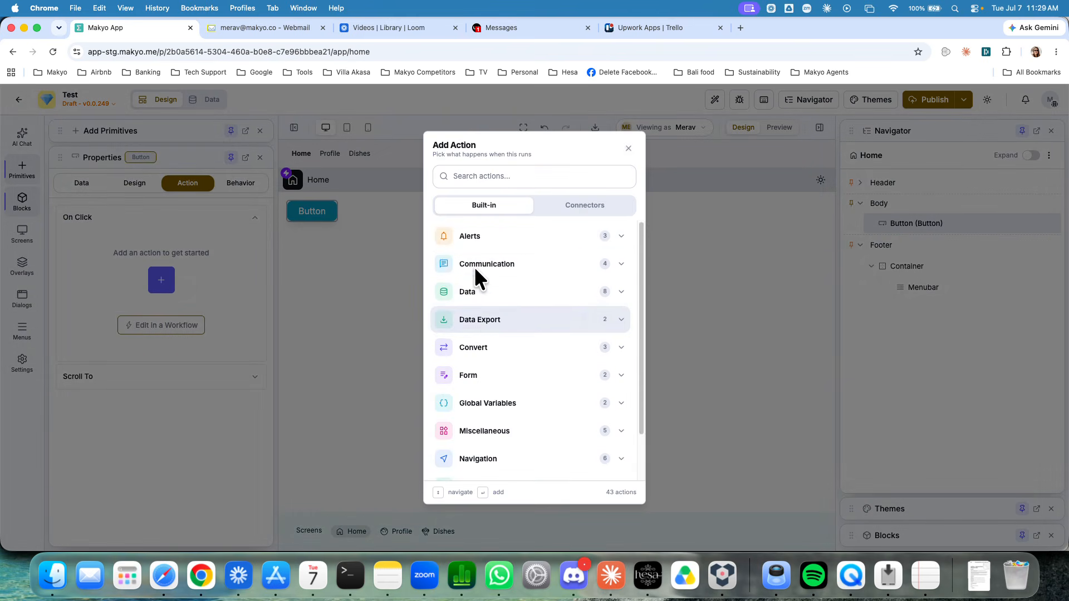
scroll(479, 262, "down", 2)
scroll(537, 229, "up", 2)
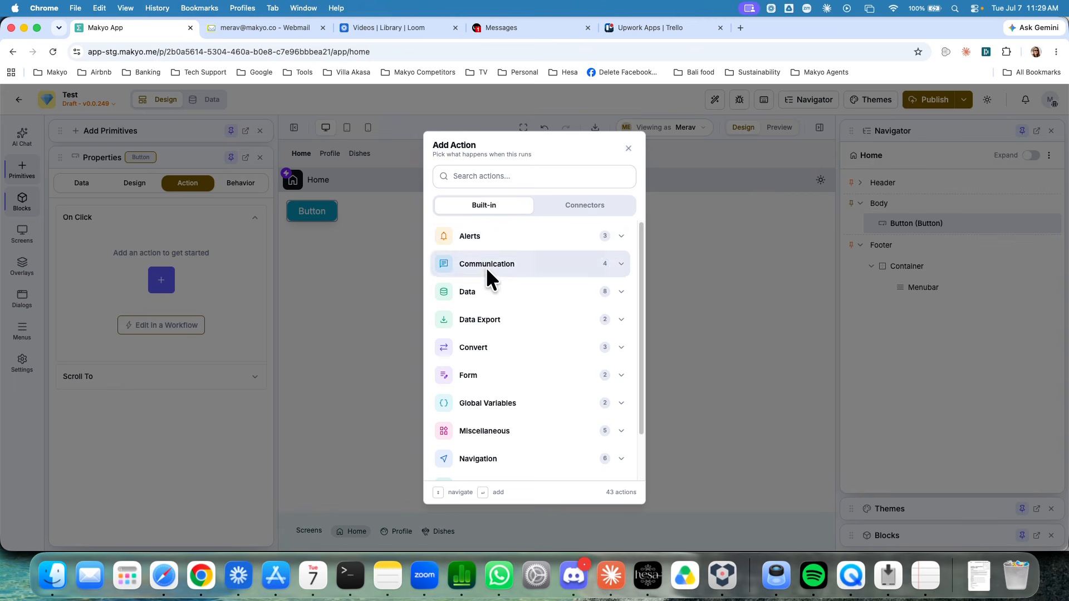
scroll(486, 267, "down", 2)
scroll(506, 314, "up", 2)
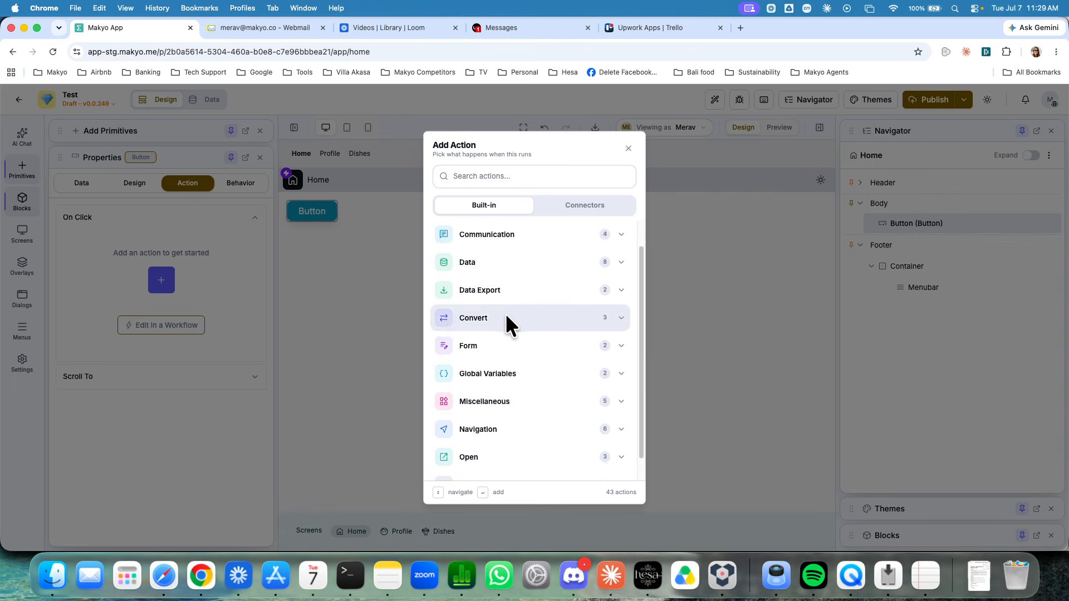
left_click(467, 237)
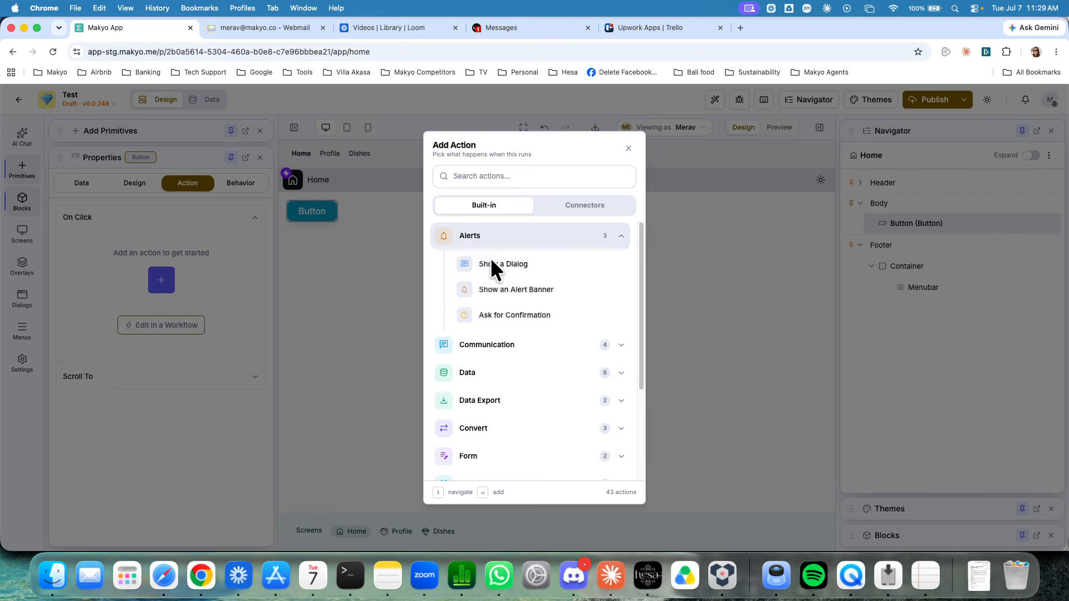
left_click(509, 289)
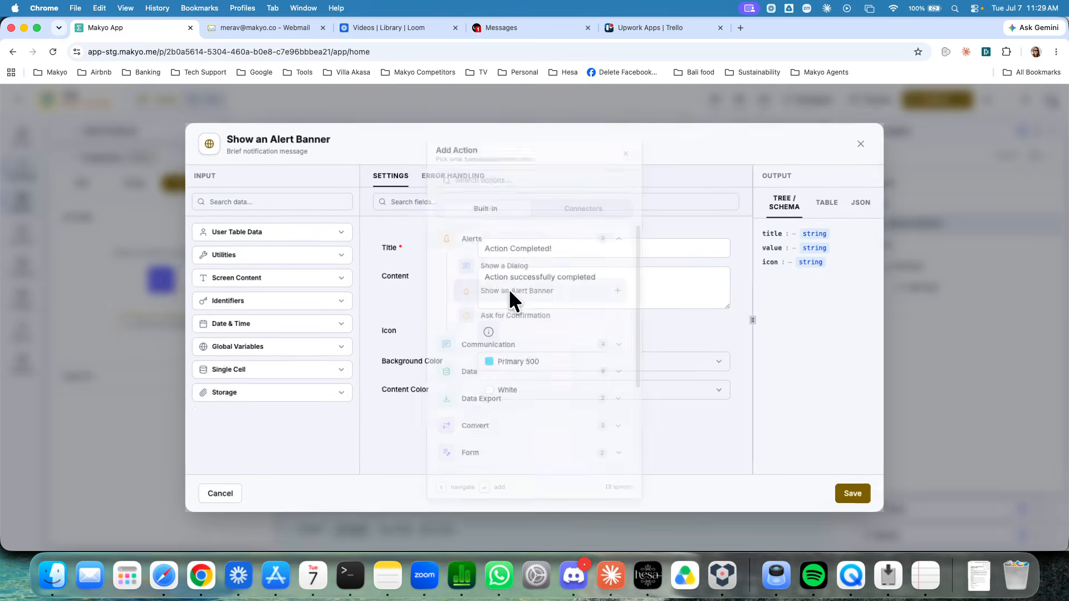
left_click(854, 509)
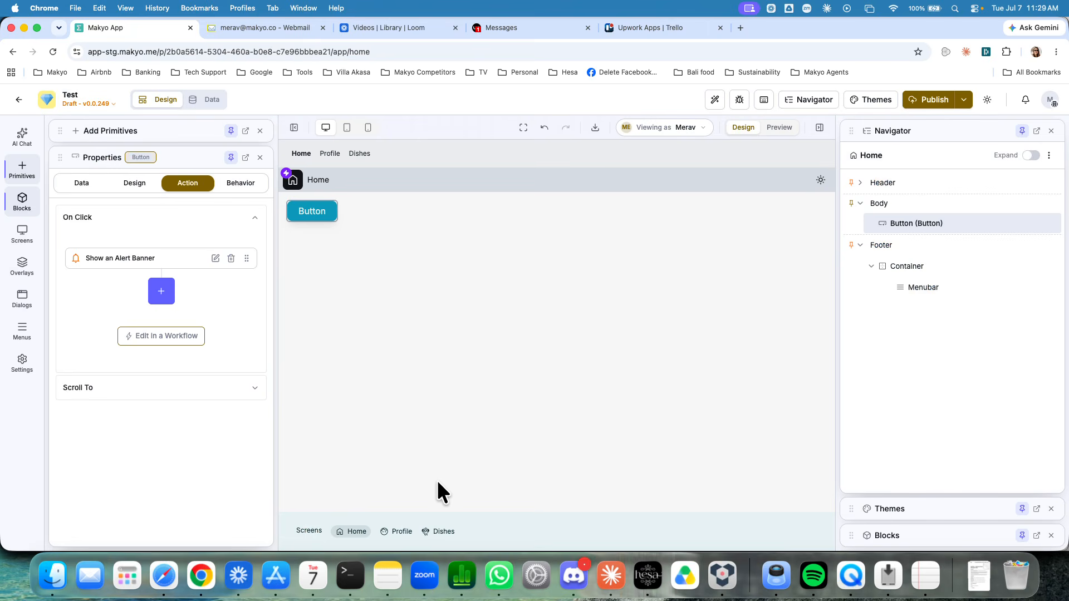
- Switch the app to preview mode, trigger the button to test its alert banner, and check the options for adding another action
left_click(767, 127)
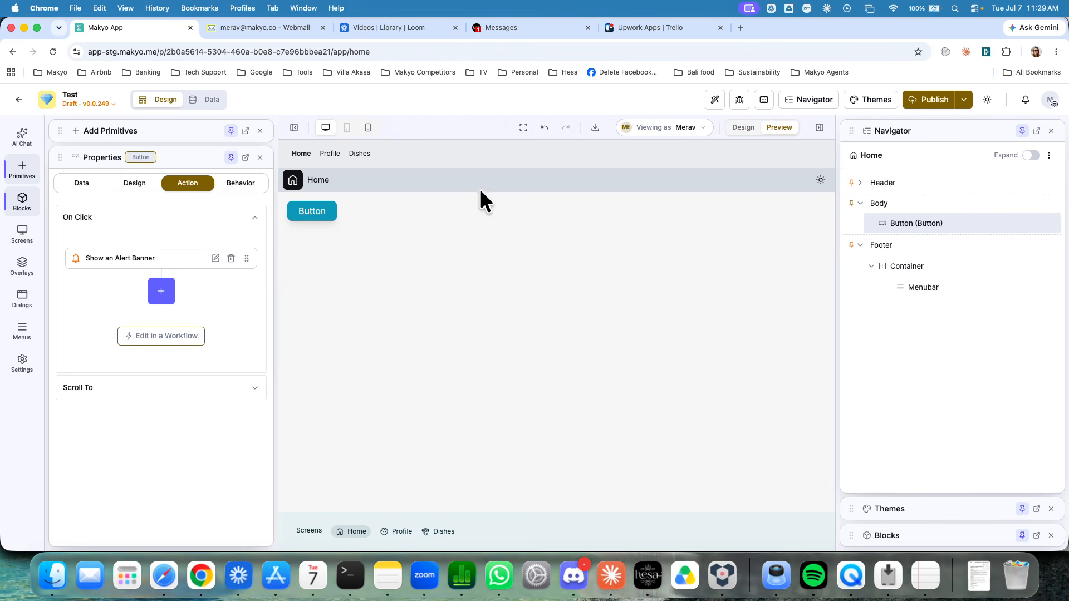
left_click(321, 214)
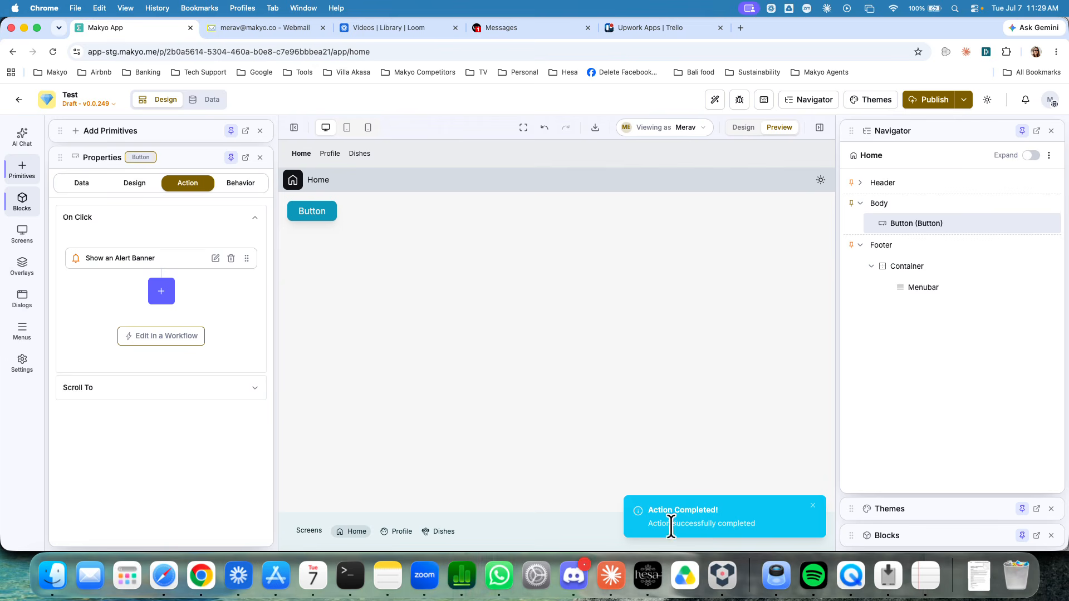
left_click(161, 291)
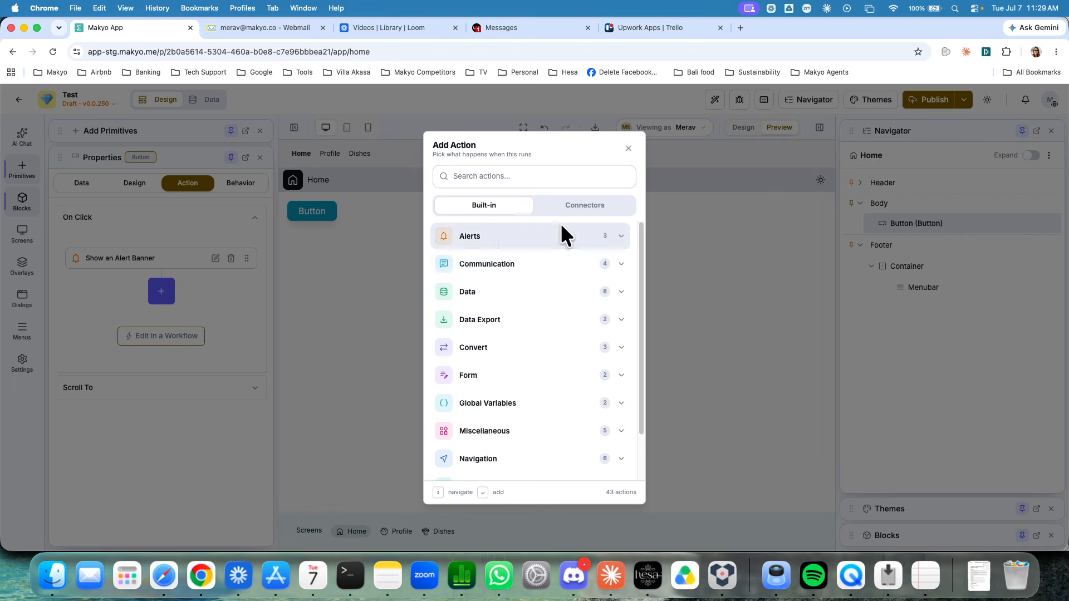
left_click(628, 148)
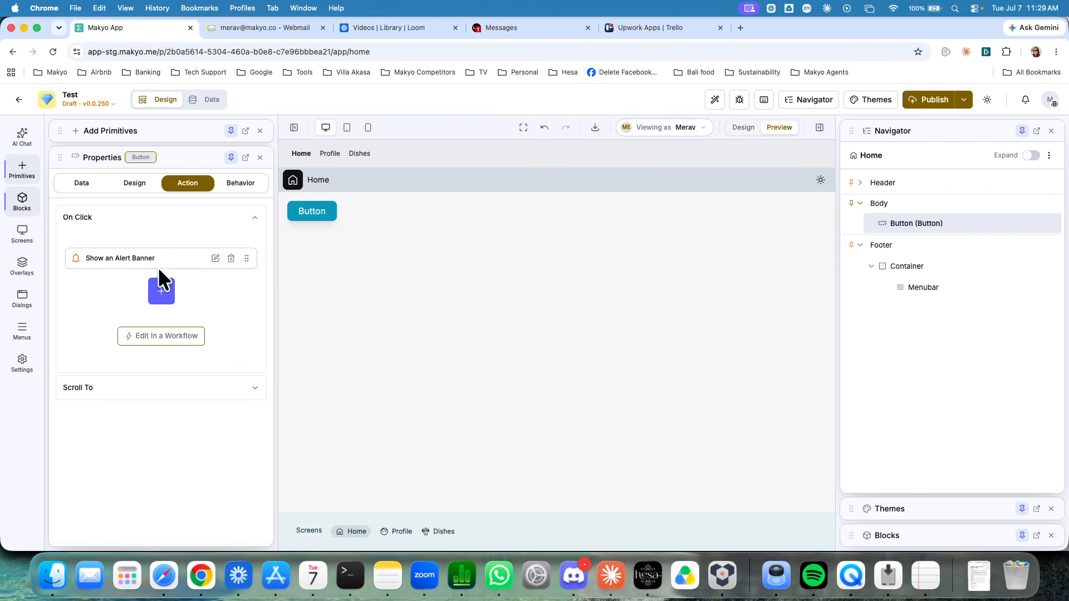
- Open the button's On Click workflow and add a Switch after the Show an Alert Banner action
left_click(160, 336)
mouse_move(585, 273)
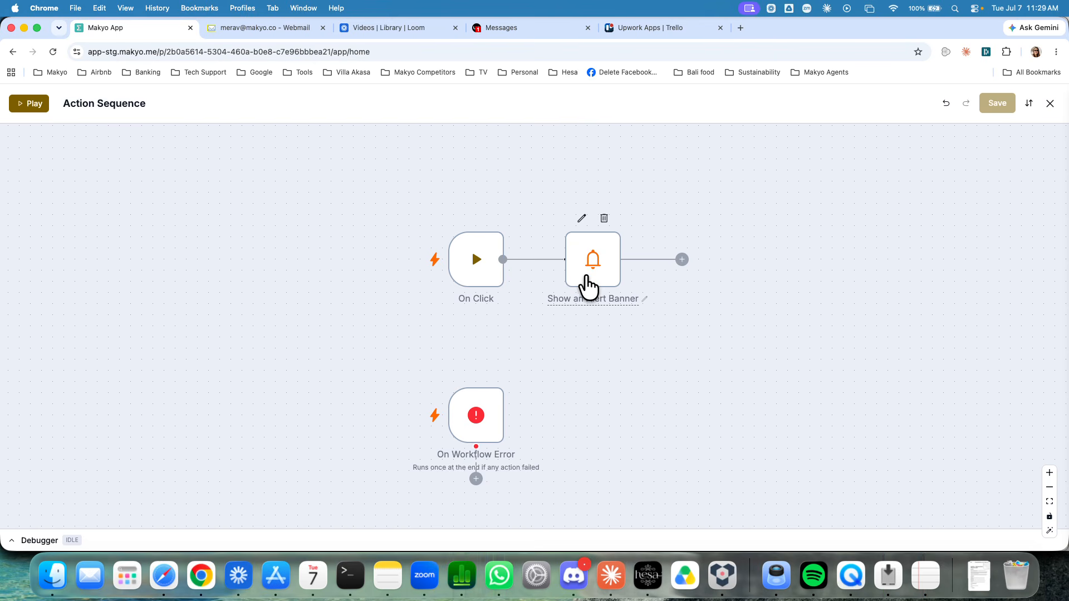
left_click(683, 260)
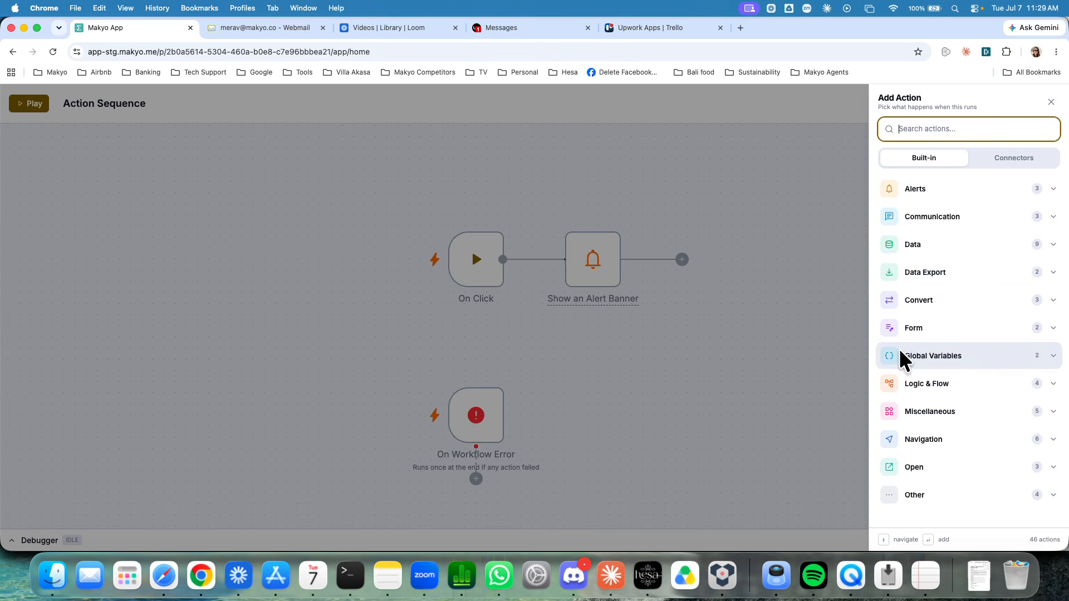
left_click(931, 383)
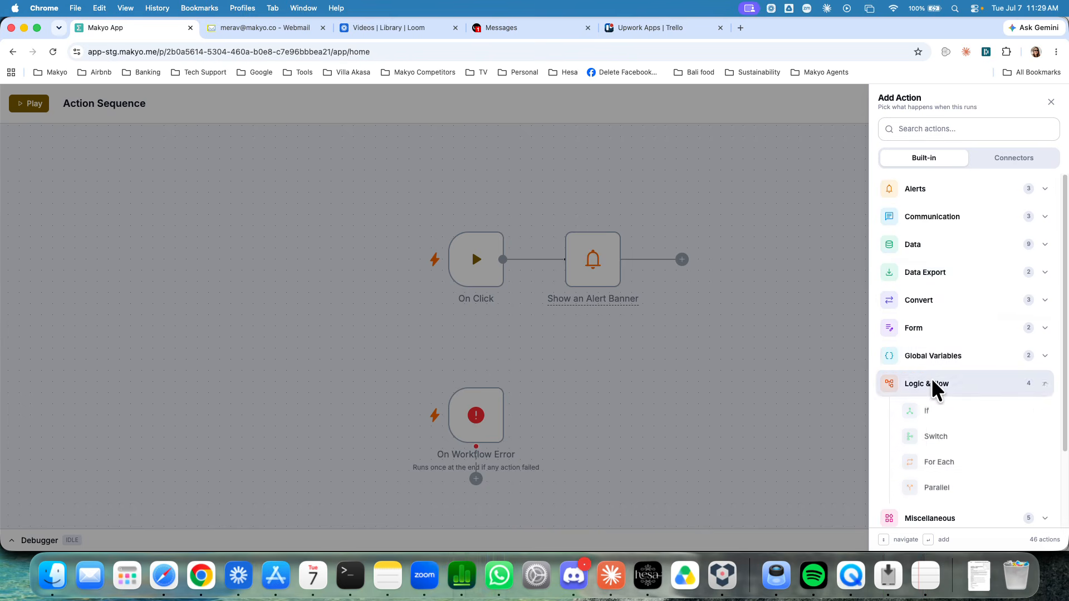
scroll(965, 310, "down", 3)
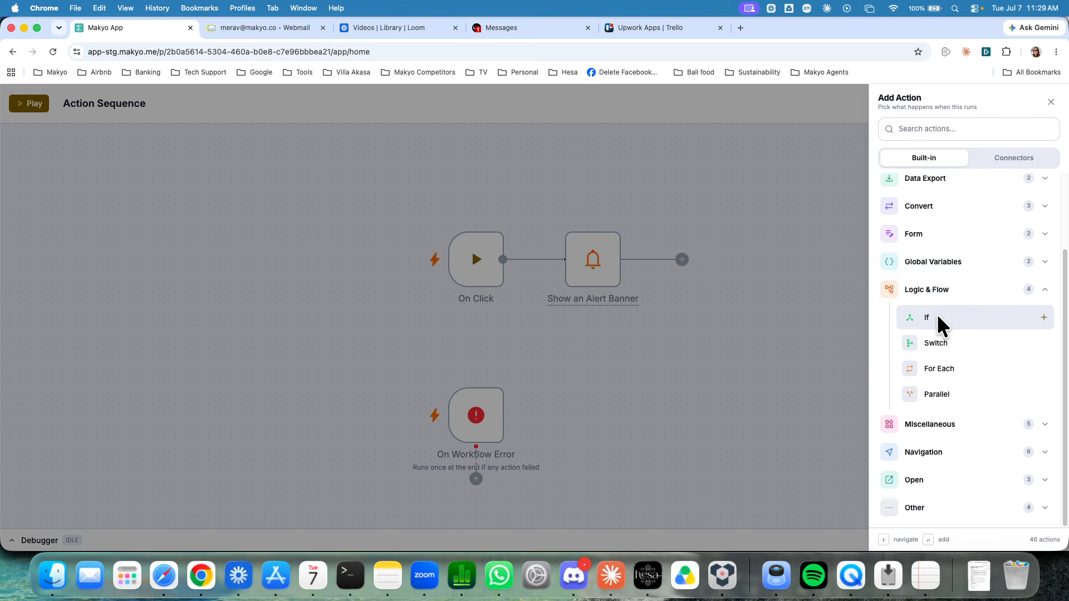
left_click(936, 341)
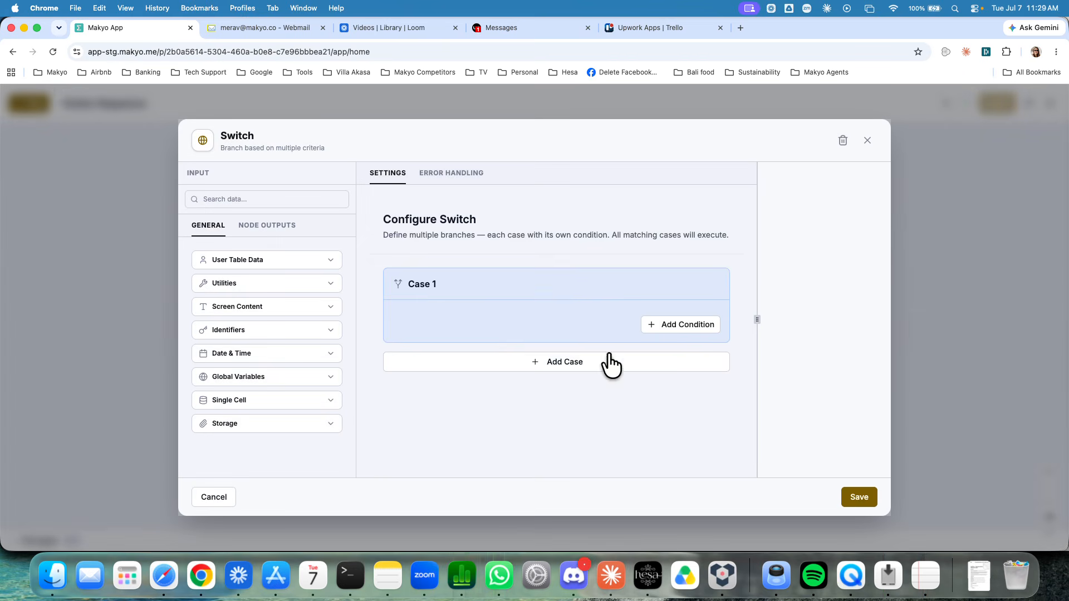
- Add a condition to the Switch's Case 1 requiring the Today date to equal July 7 2026, and save the Switch
left_click(649, 326)
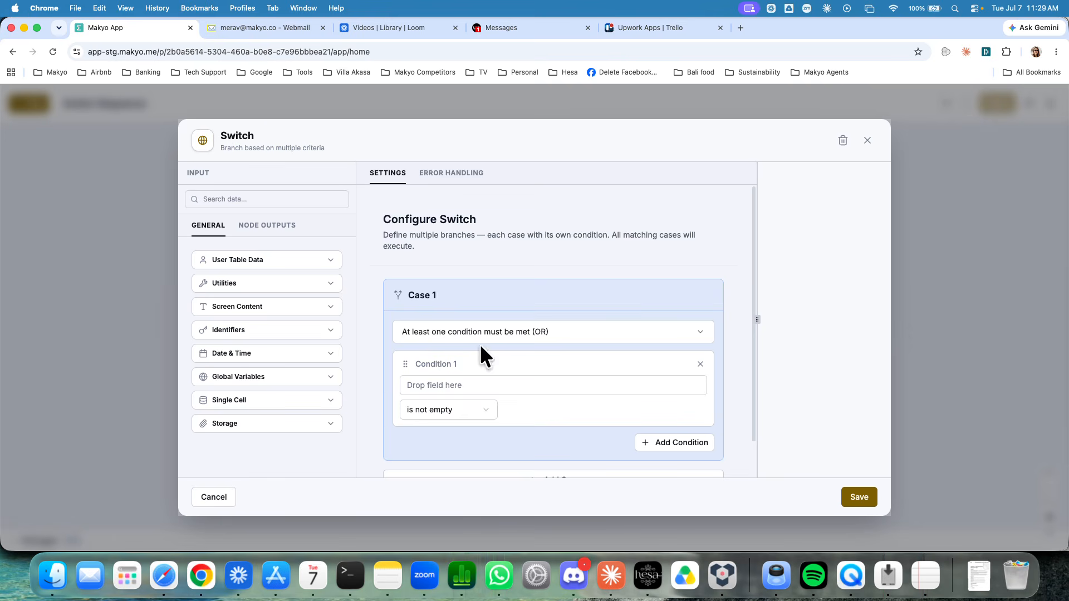
left_click(248, 259)
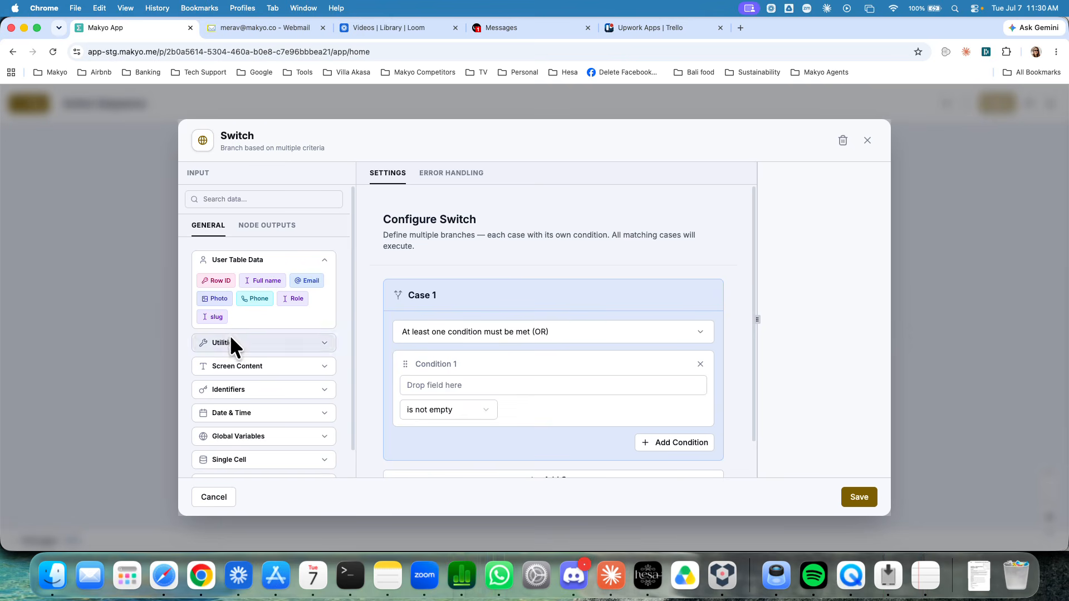
left_click(221, 413)
scroll(229, 390, "down", 2)
left_click_drag(250, 330, 454, 385)
left_click(472, 426)
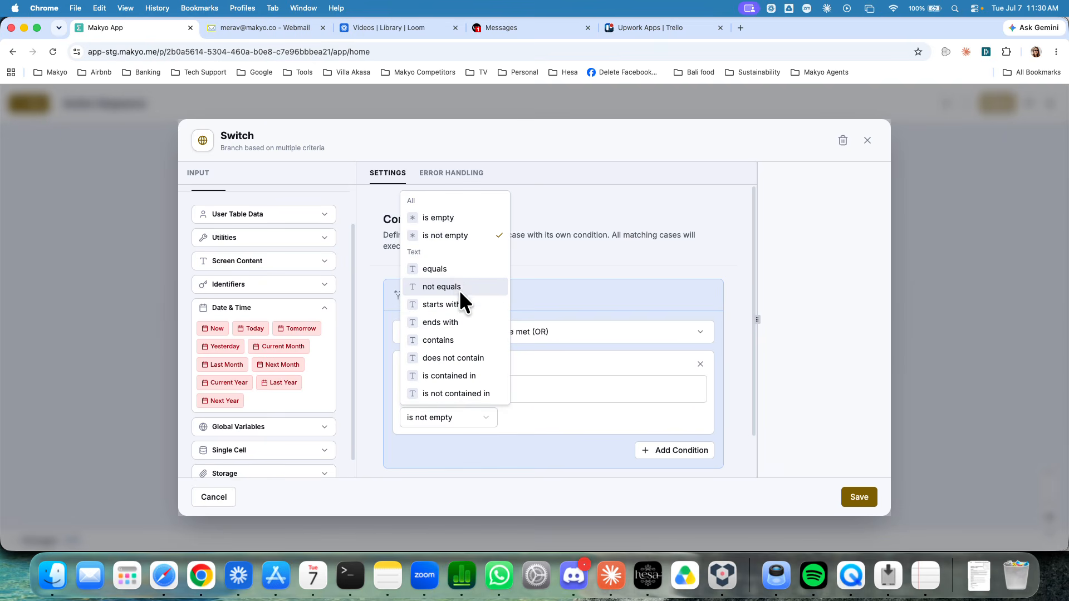
left_click(453, 265)
left_click(438, 443)
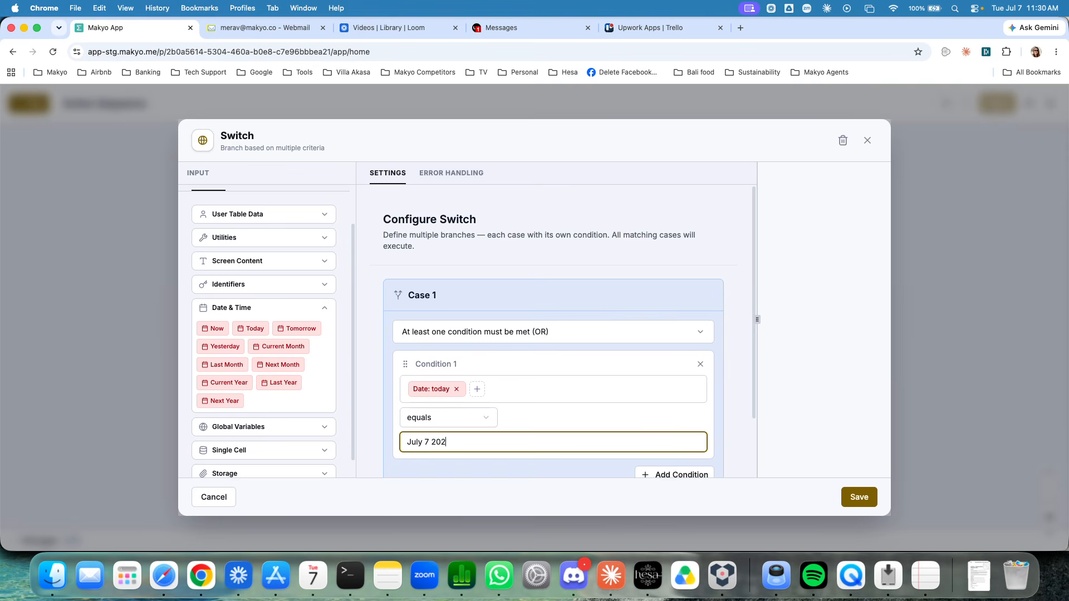
scroll(651, 412, "down", 2)
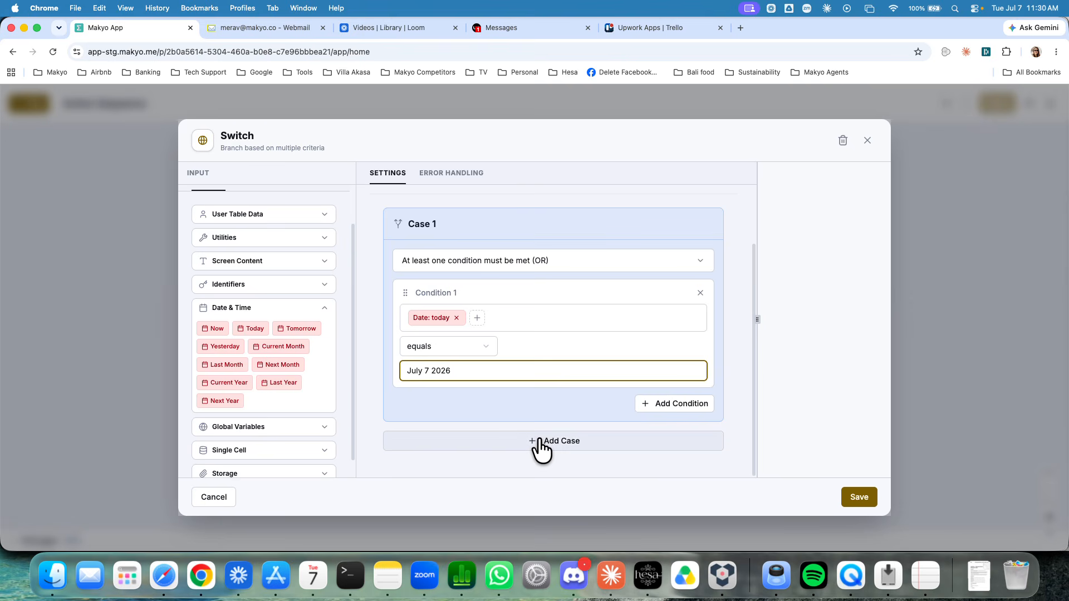
left_click(845, 495)
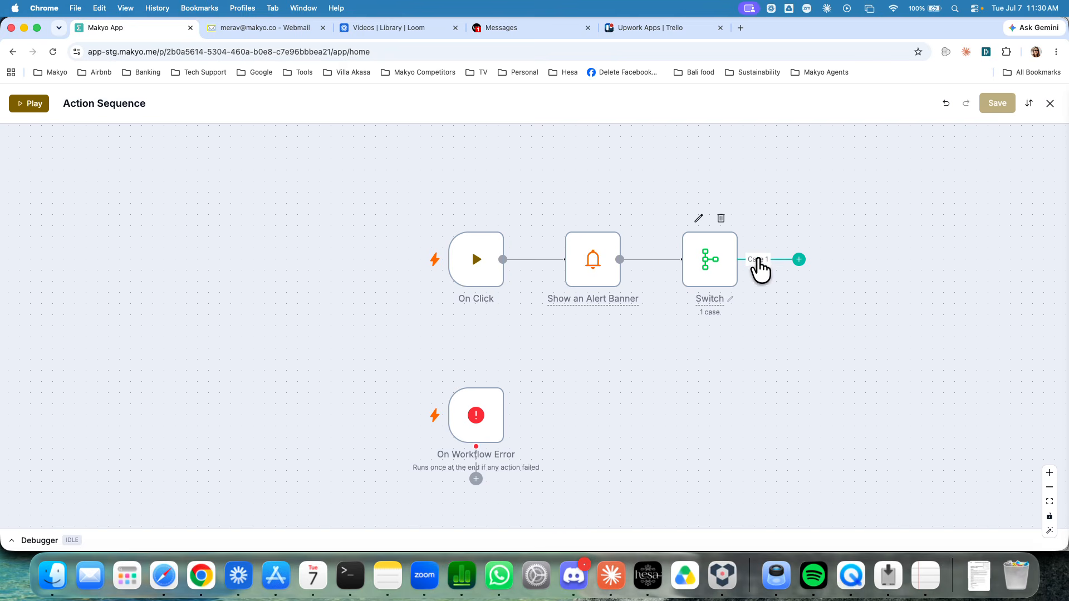
- Reopen the Switch, try clearing the Date: today field from Condition 1 of Case 1, and close its settings without saving
left_click(702, 274)
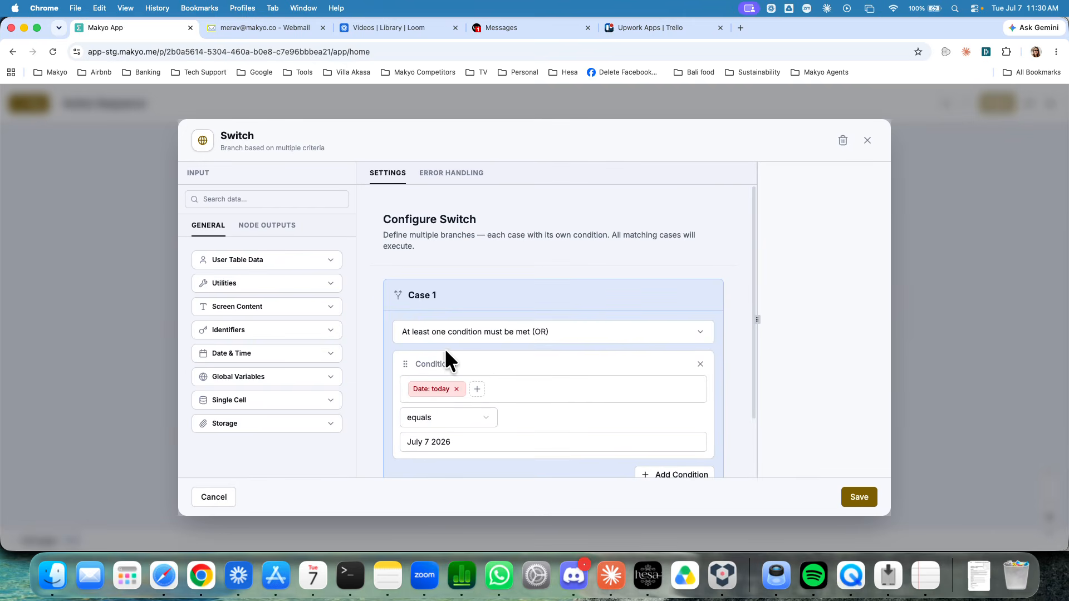
scroll(539, 379, "down", 2)
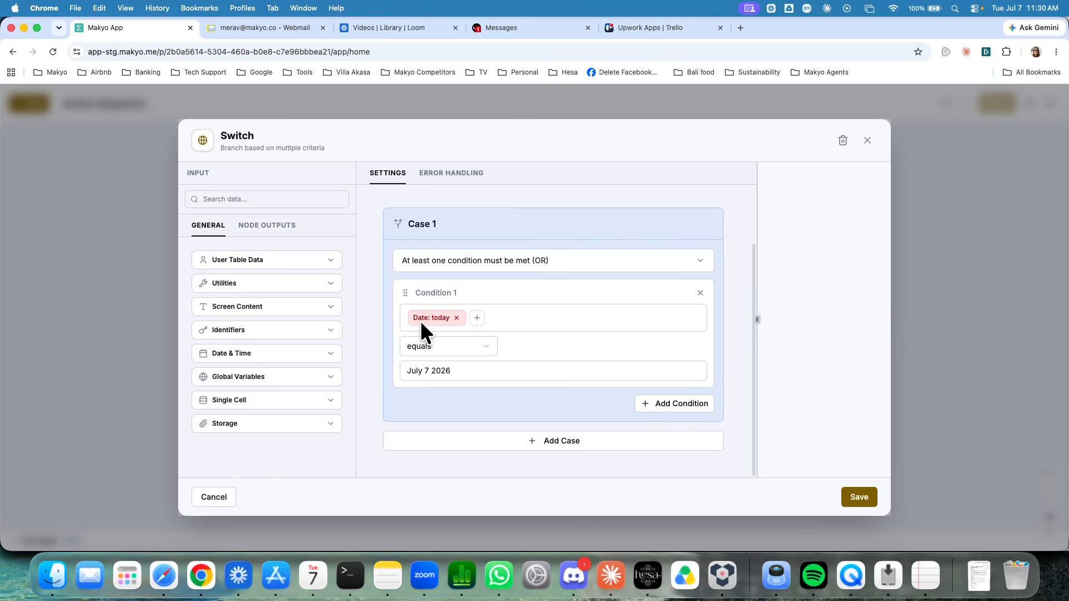
left_click(456, 318)
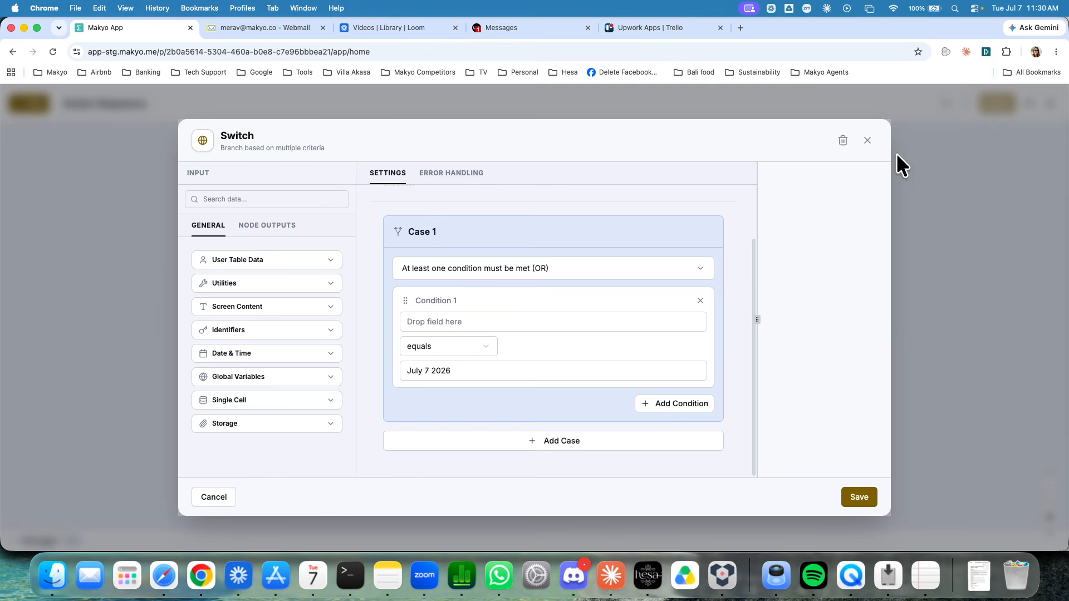
left_click(867, 140)
left_click(799, 259)
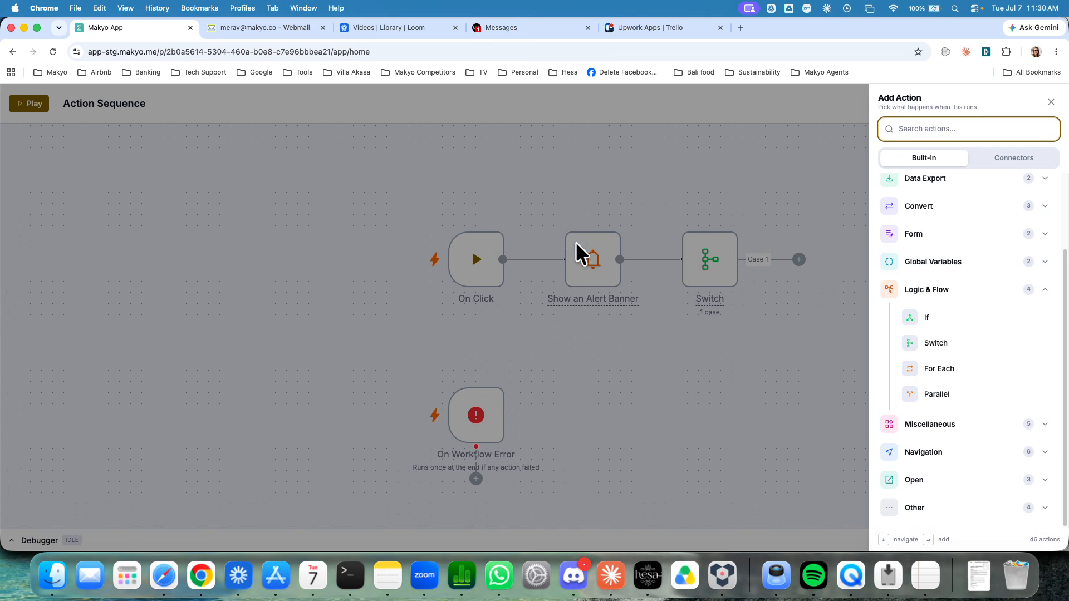
left_click(947, 392)
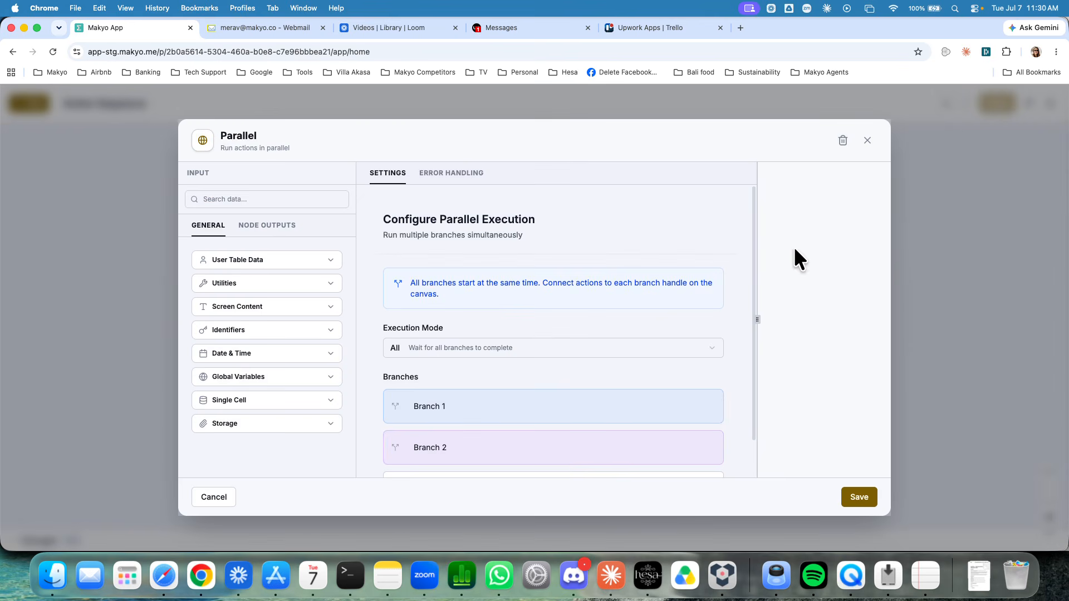
left_click(865, 141)
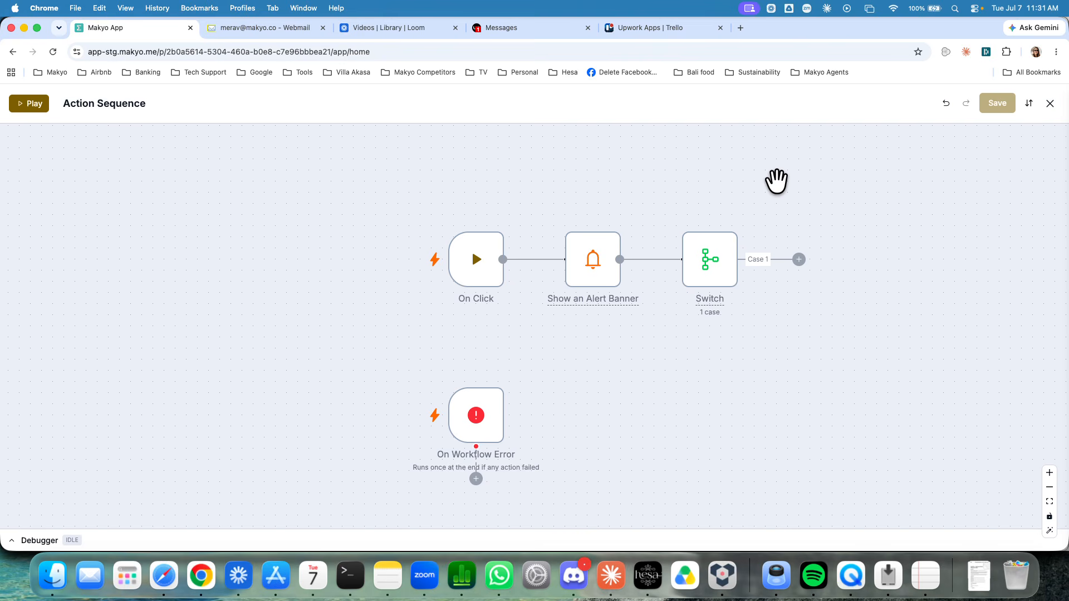
- Exit and reopen the button's On Click workflow, examine its Debugger, and collapse the Debugger again
left_click(1050, 103)
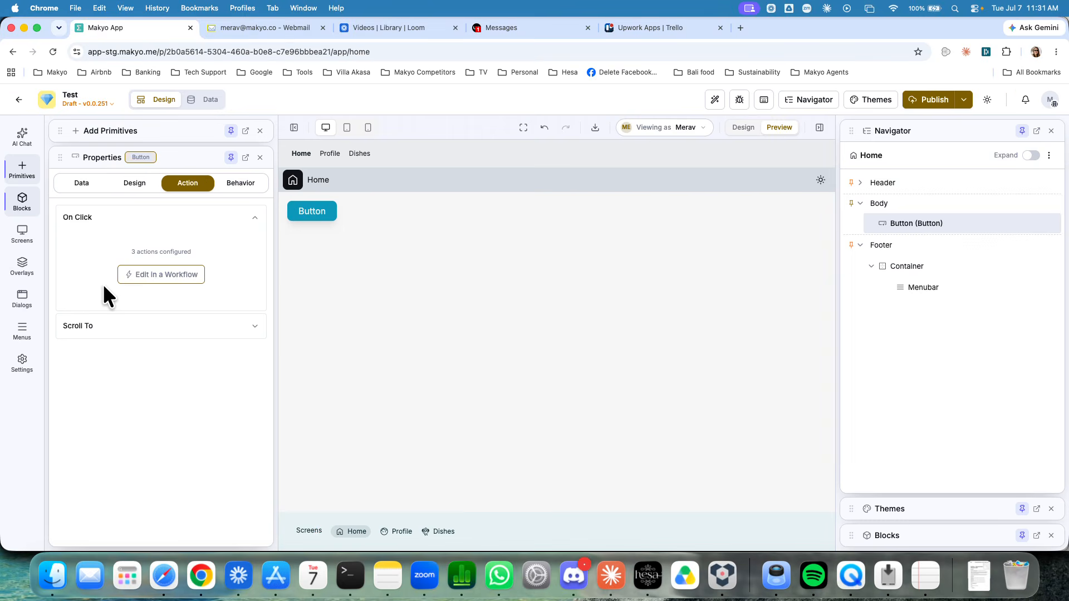
left_click(157, 275)
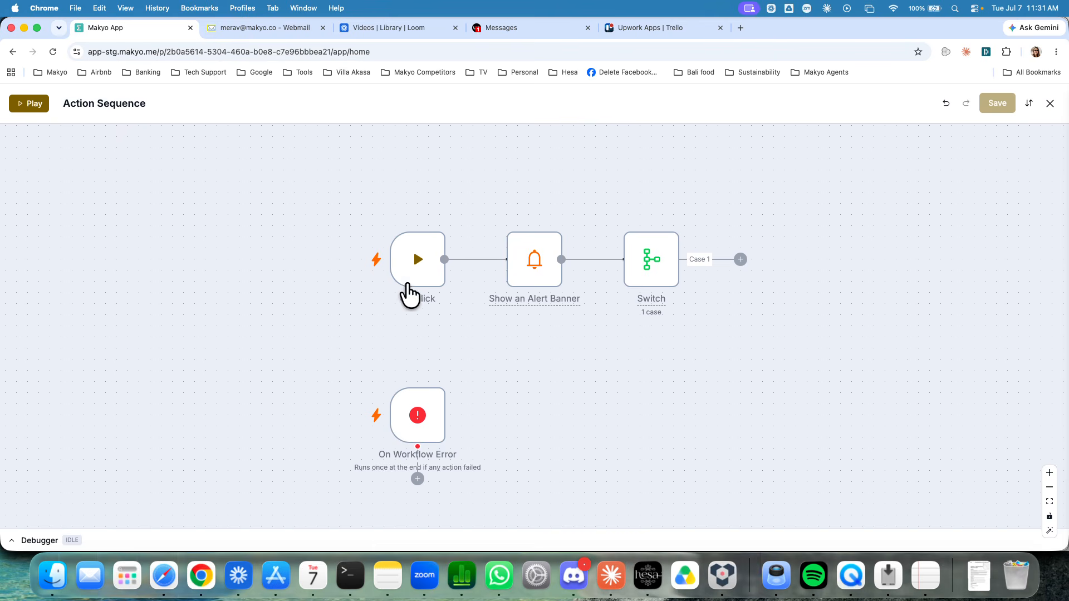
left_click(13, 541)
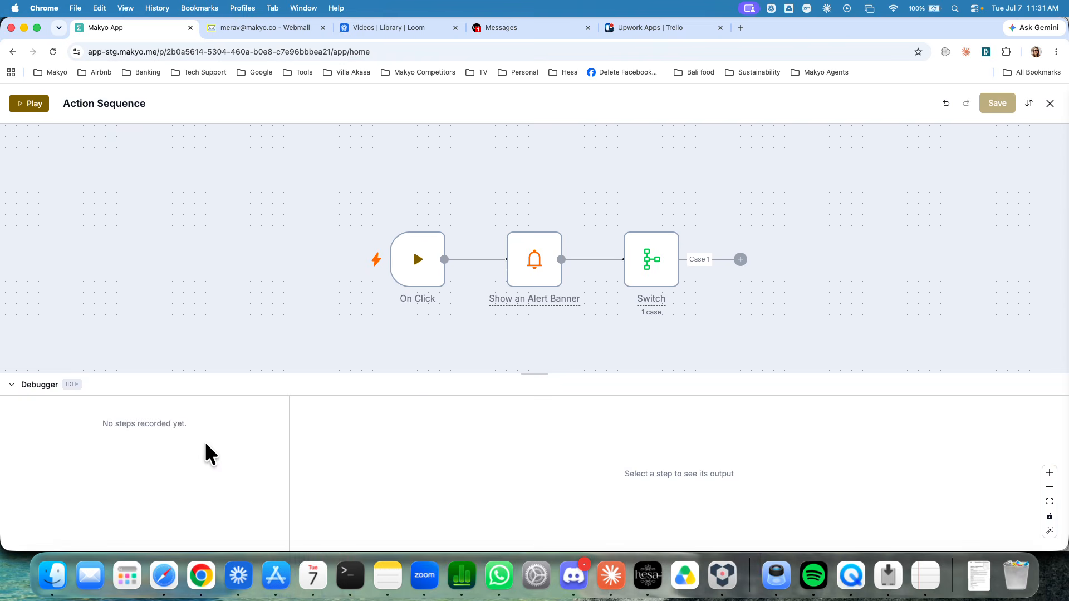
left_click_drag(536, 373, 508, 501)
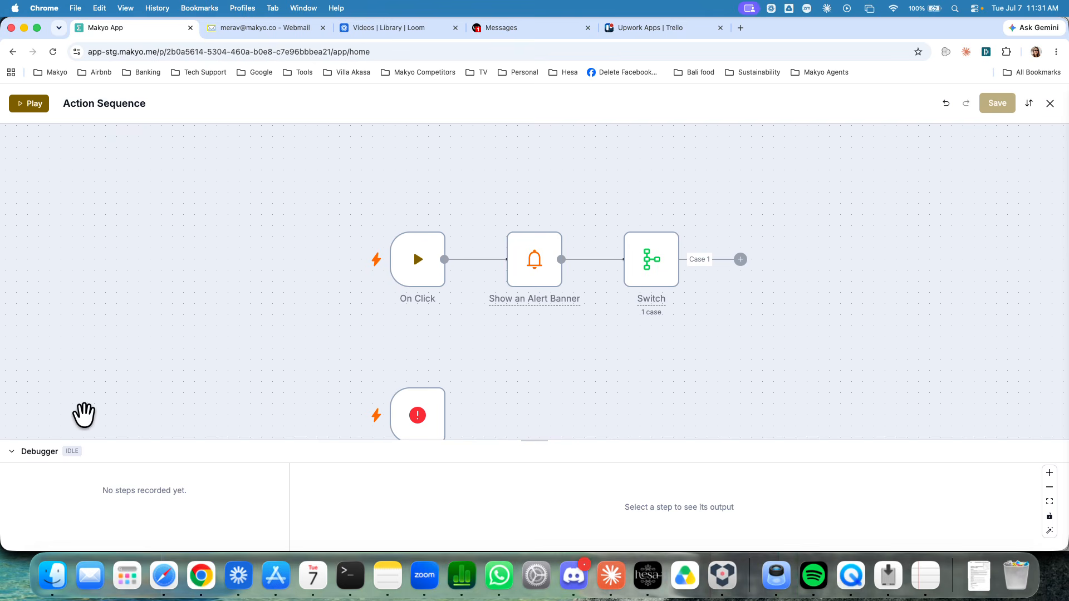
left_click(13, 452)
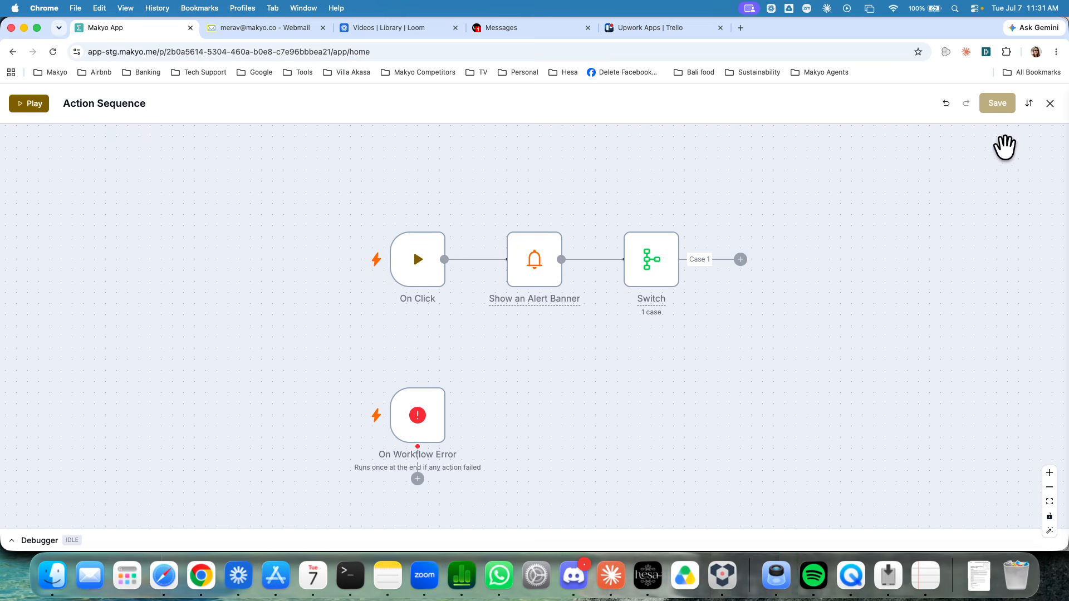
- Close the workflow editor and trigger the button in the preview to test its action sequence
left_click(1050, 103)
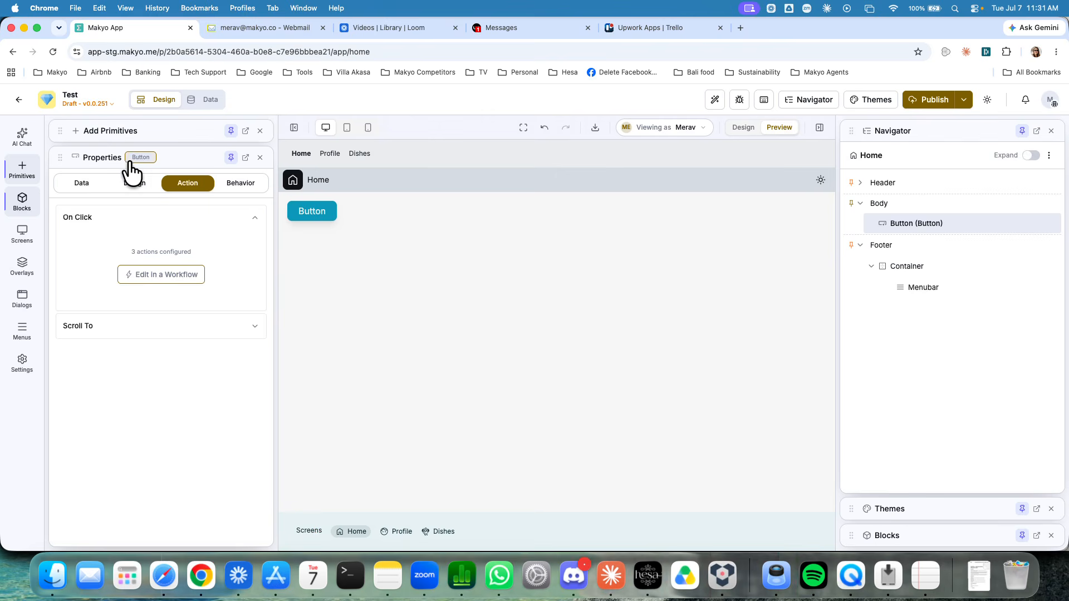
left_click(305, 216)
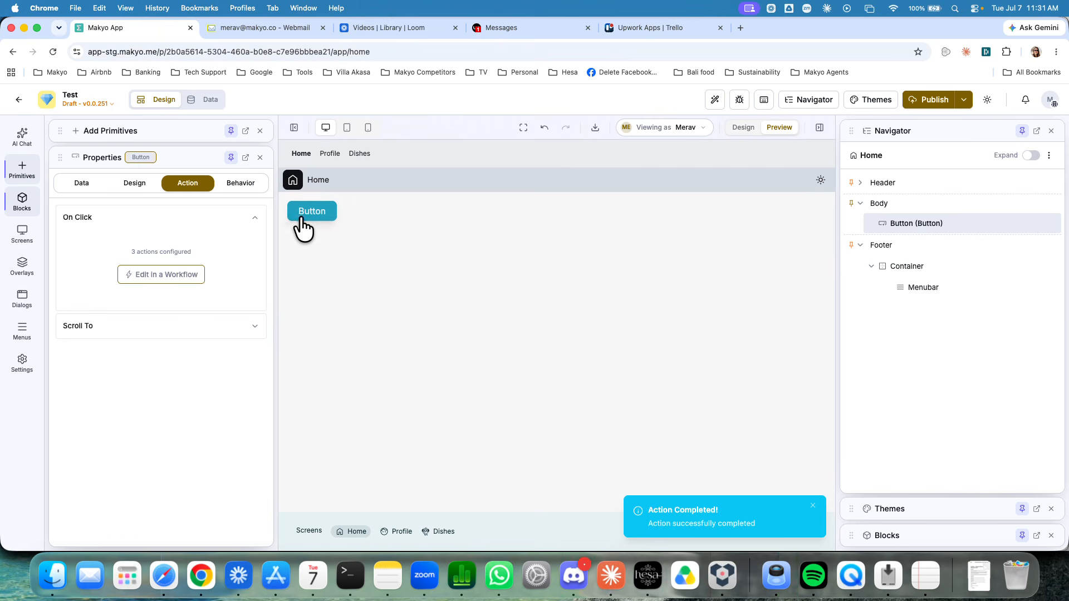
- Search the primitives for "rep" and add a Repeater below the button on the Home screen
left_click(179, 134)
left_click(139, 157)
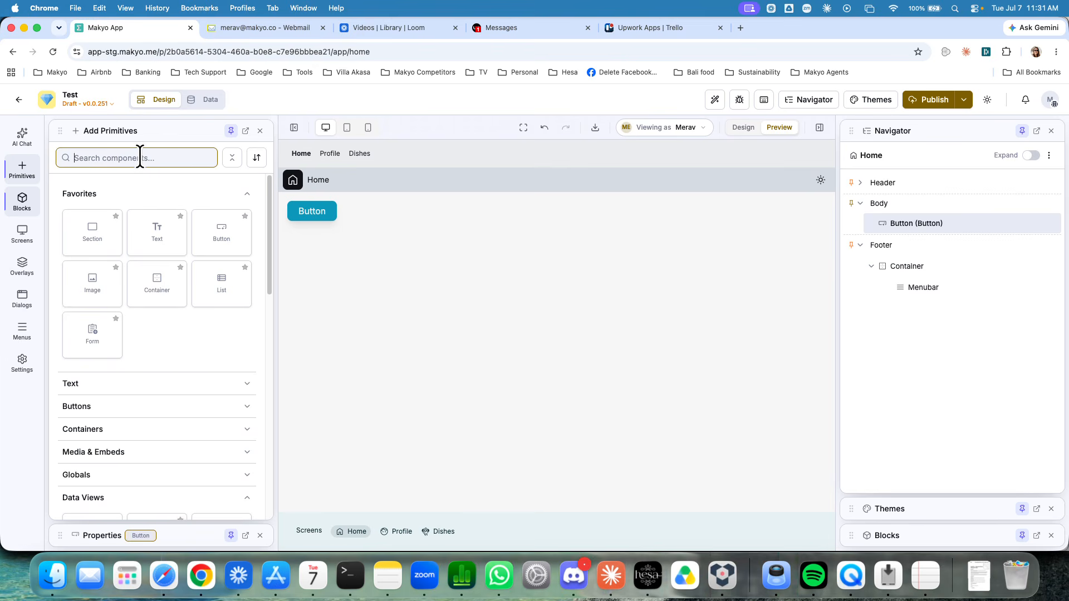
type("rep")
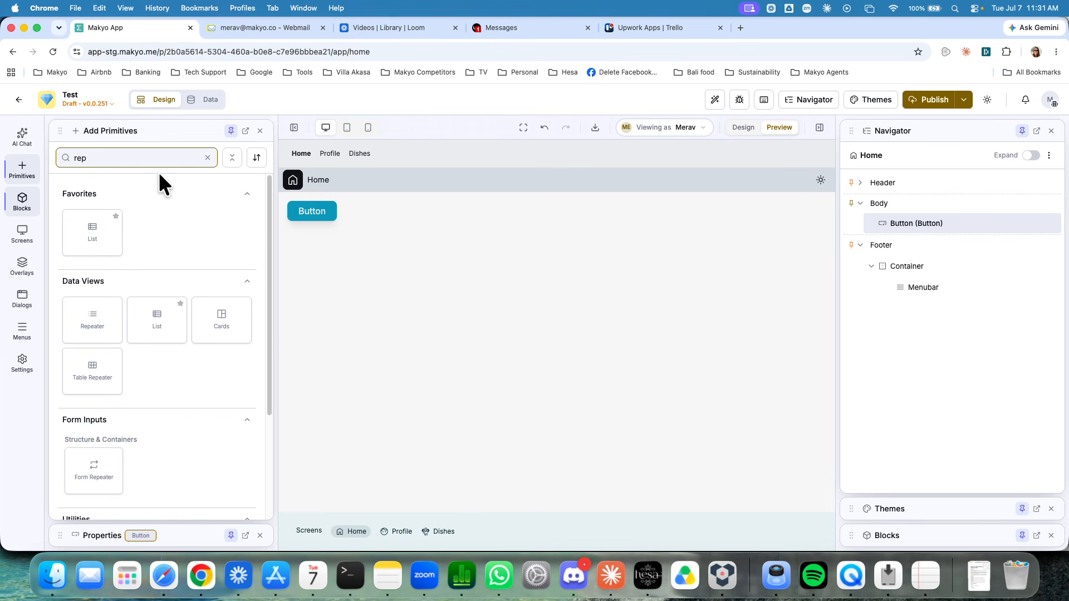
left_click(104, 312)
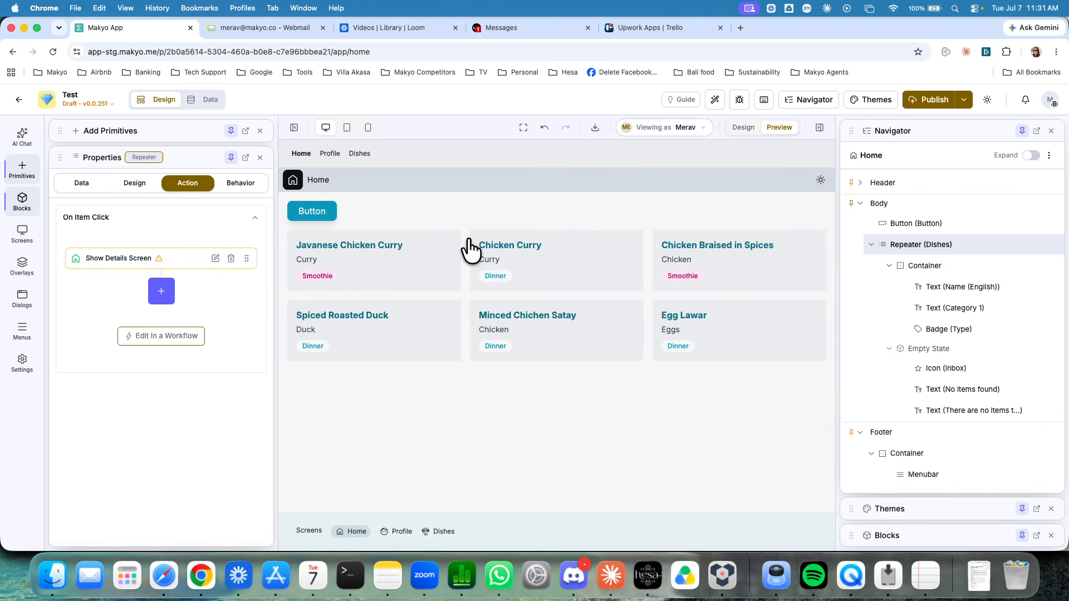
- Return to design mode and move the button into the Repeater's container, between the Category 1 text and the Type badge
left_click(743, 127)
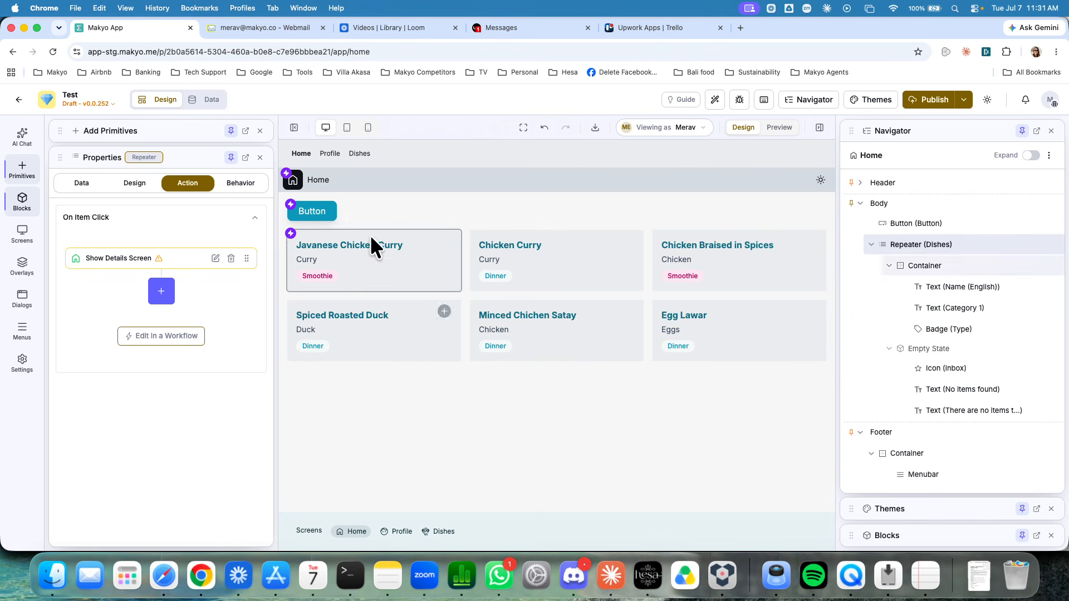
left_click(303, 212)
double_click(297, 206)
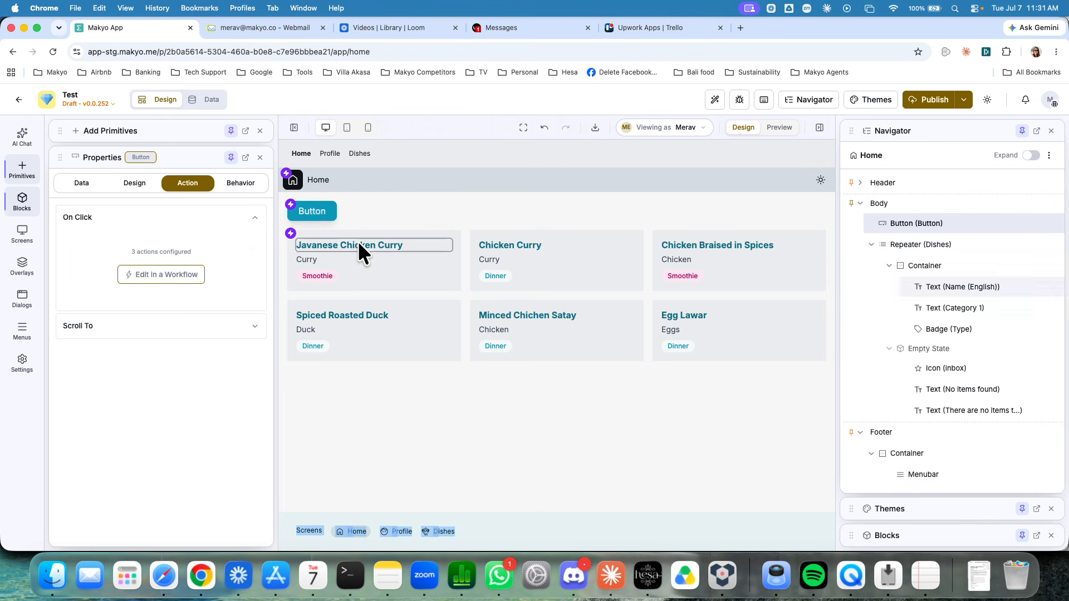
left_click_drag(919, 230, 958, 310)
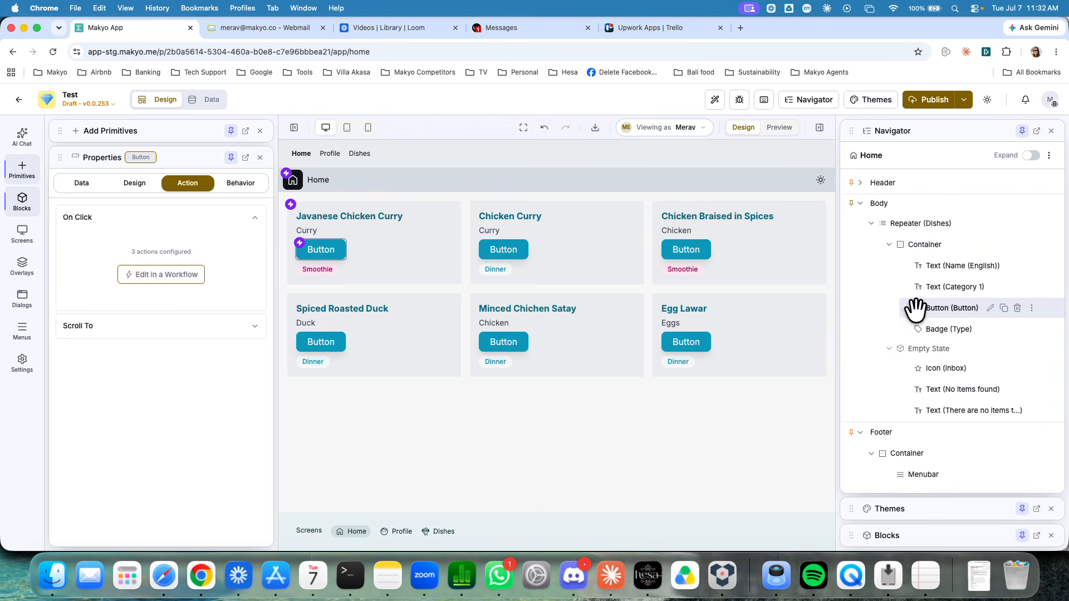
- Replace the button's static label with the Name (English) column of this repeater item
left_click(82, 184)
double_click(113, 276)
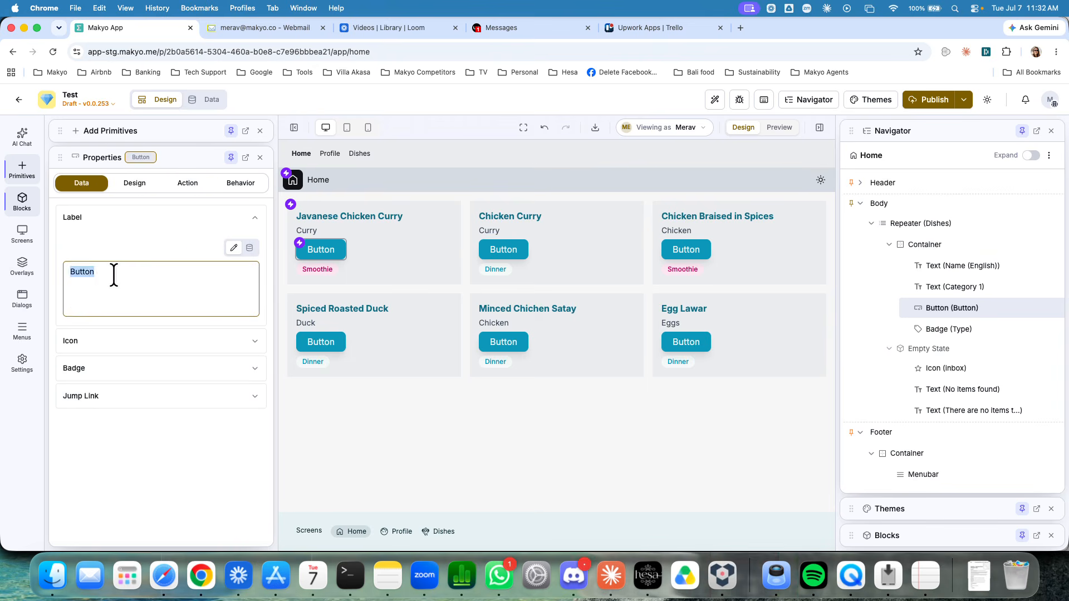
key("BackSpace")
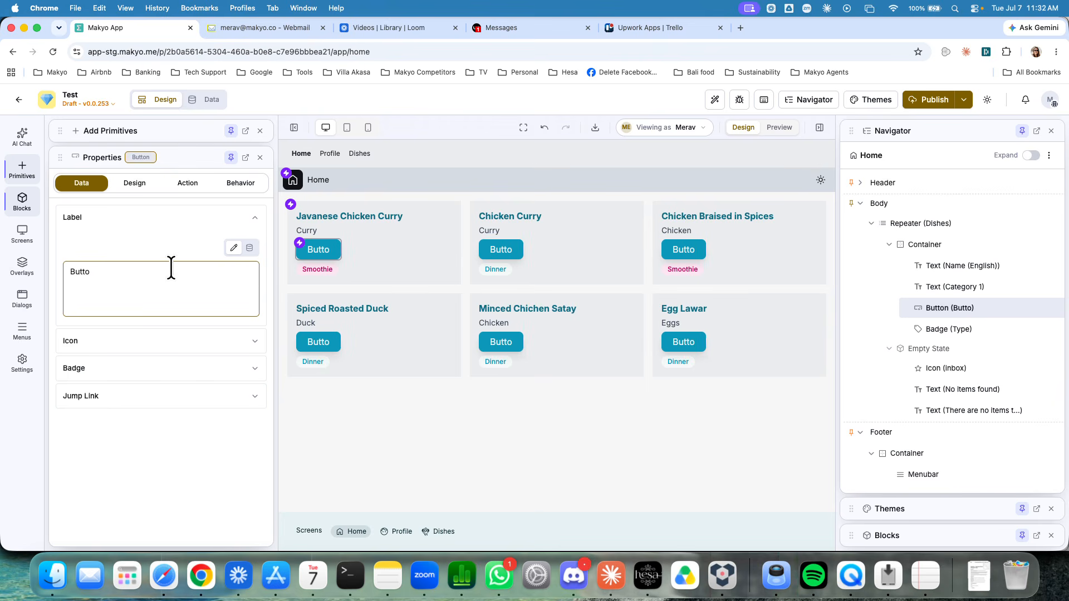
key("BackSpace")
left_click(250, 247)
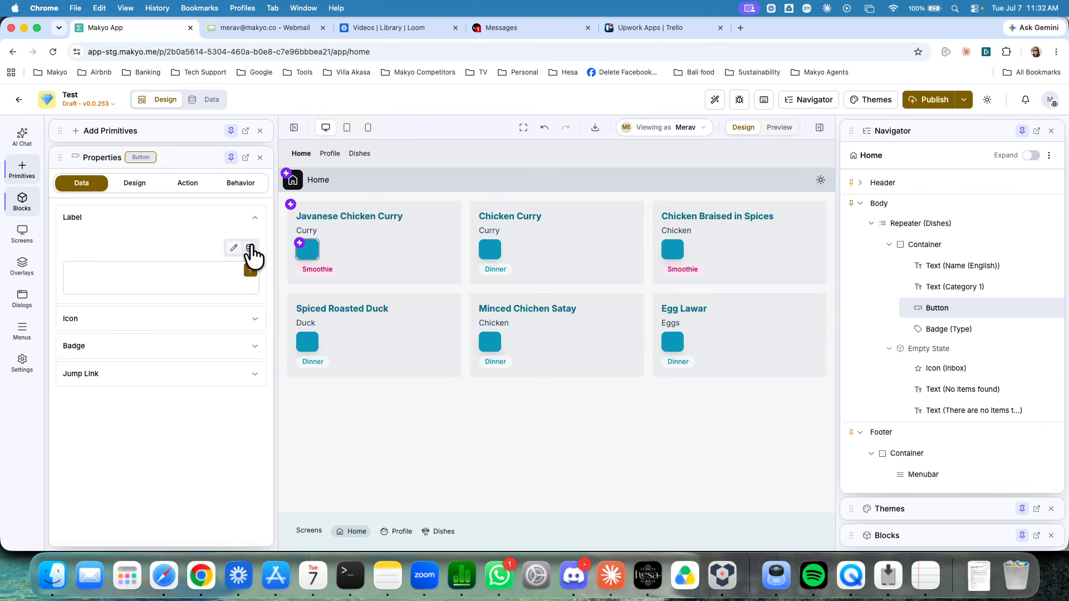
left_click(251, 270)
mouse_move(300, 294)
left_click(412, 301)
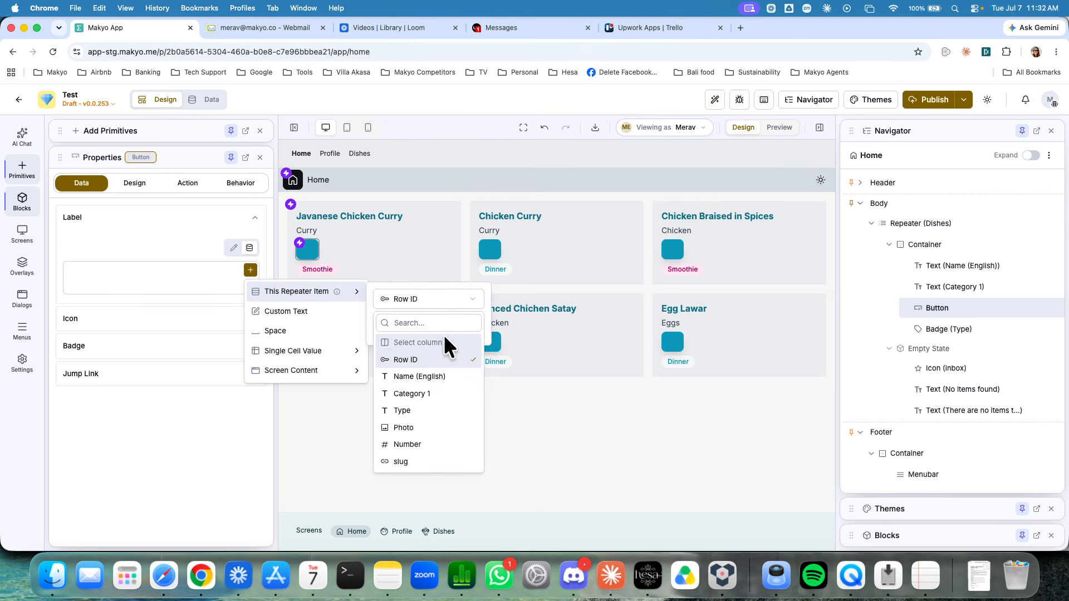
left_click(419, 376)
left_click(406, 327)
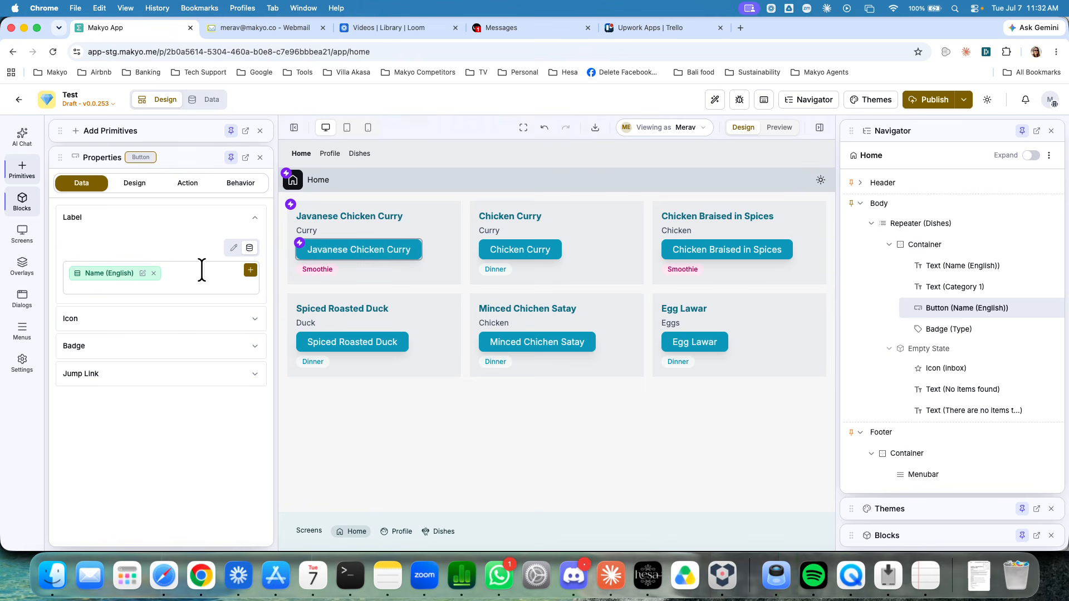
- Open the button's On Click workflow and delete the Switch node
left_click(179, 184)
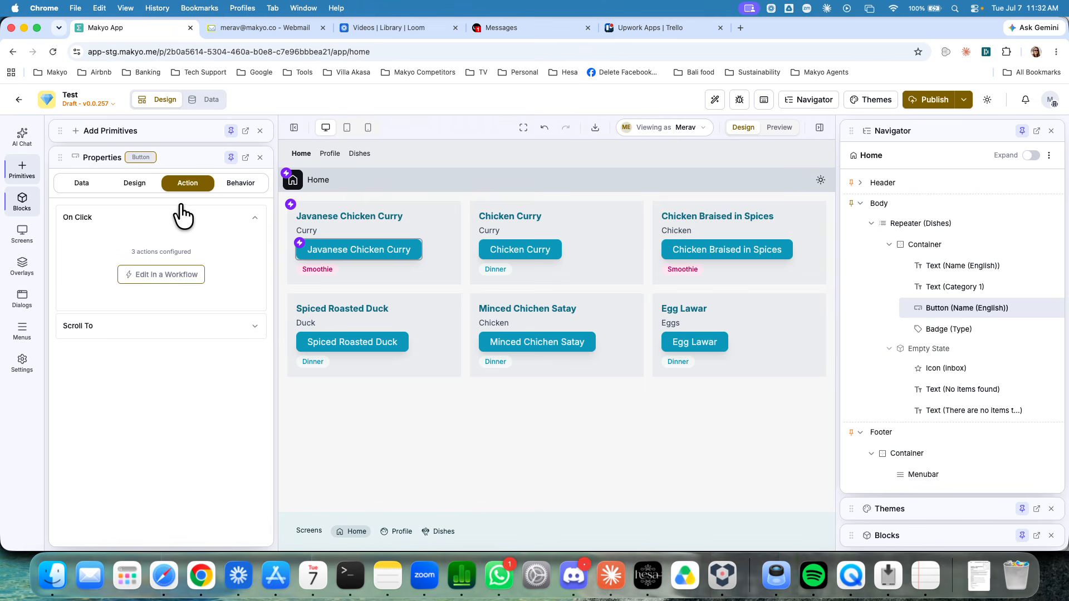
left_click(183, 277)
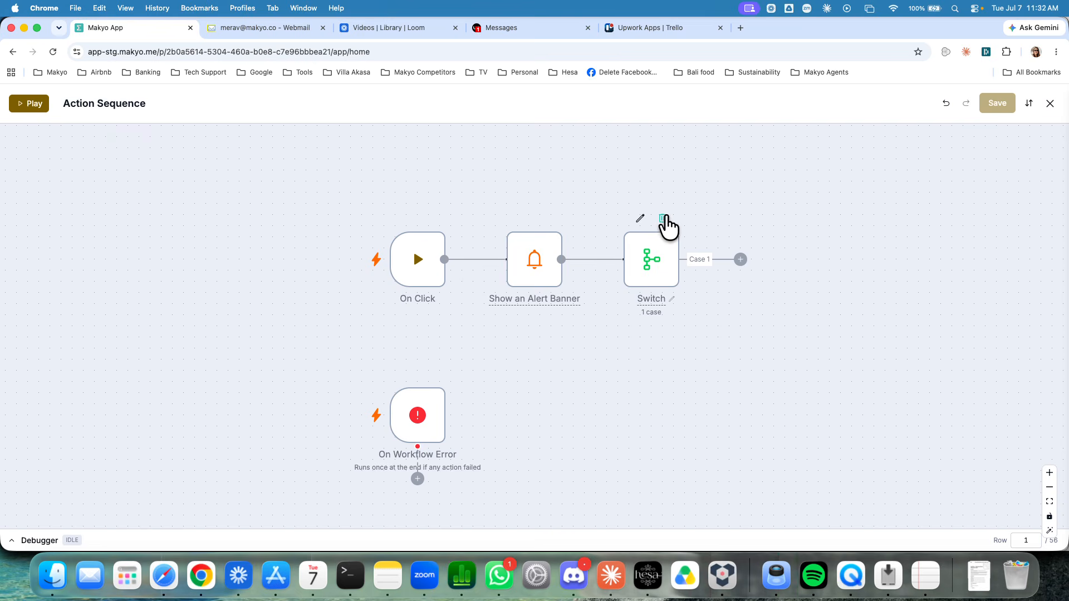
left_click(662, 218)
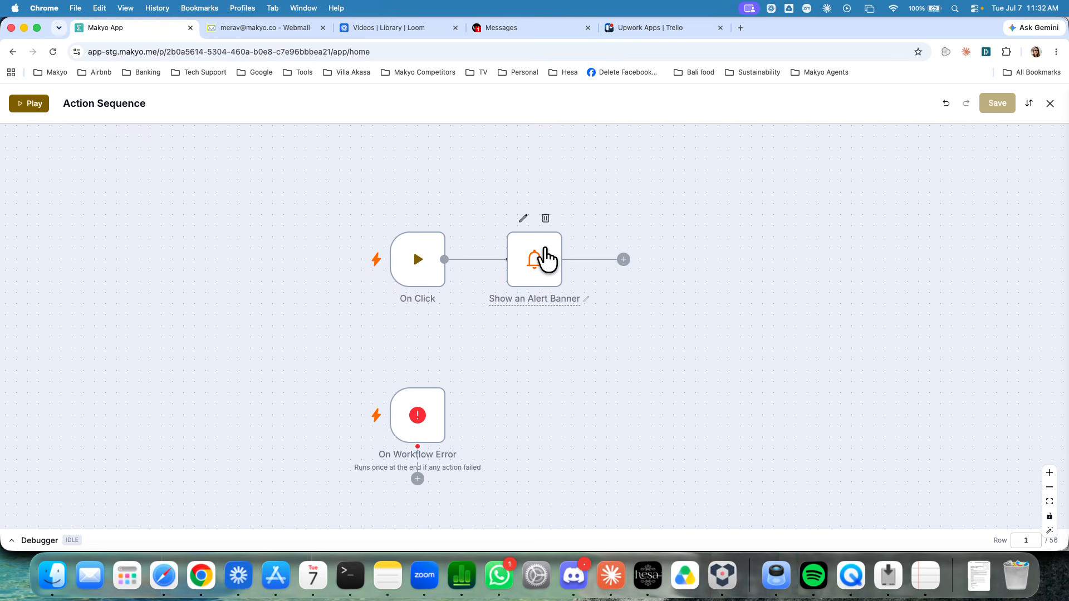
- Set the Alert Banner's title to "You selected" followed by a spacer and the repeater item's Name (English) field
left_click(546, 257)
triple_click(507, 249)
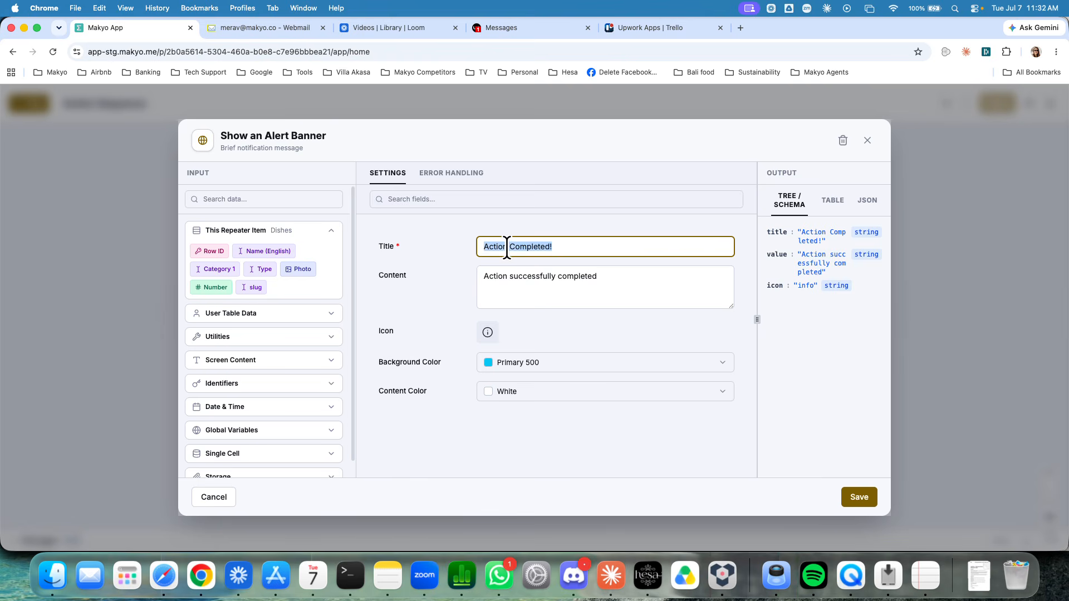
type("Your")
type(" selected")
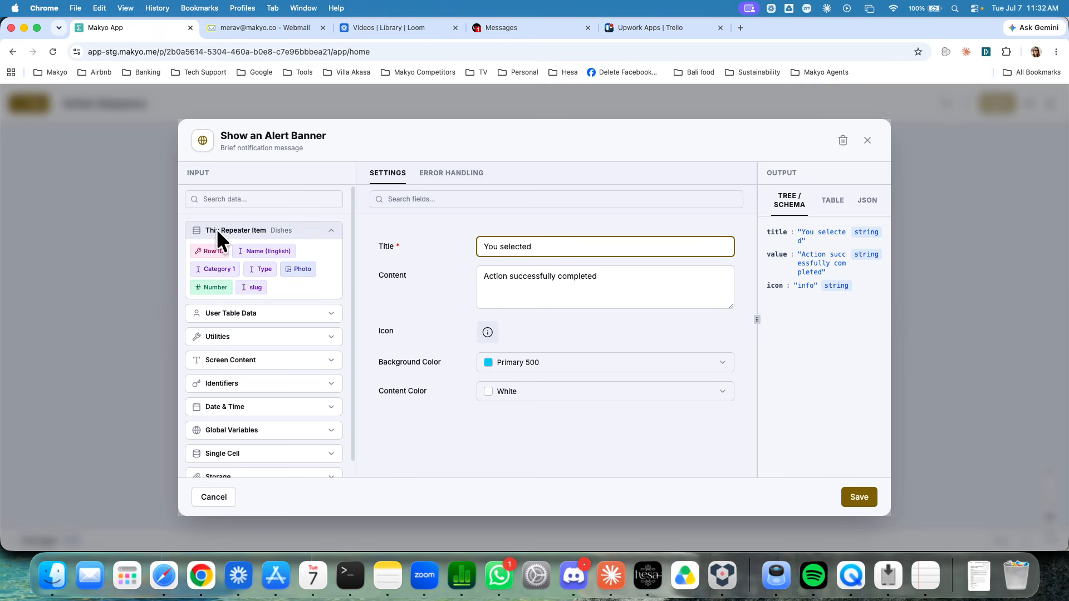
left_click_drag(247, 250, 559, 263)
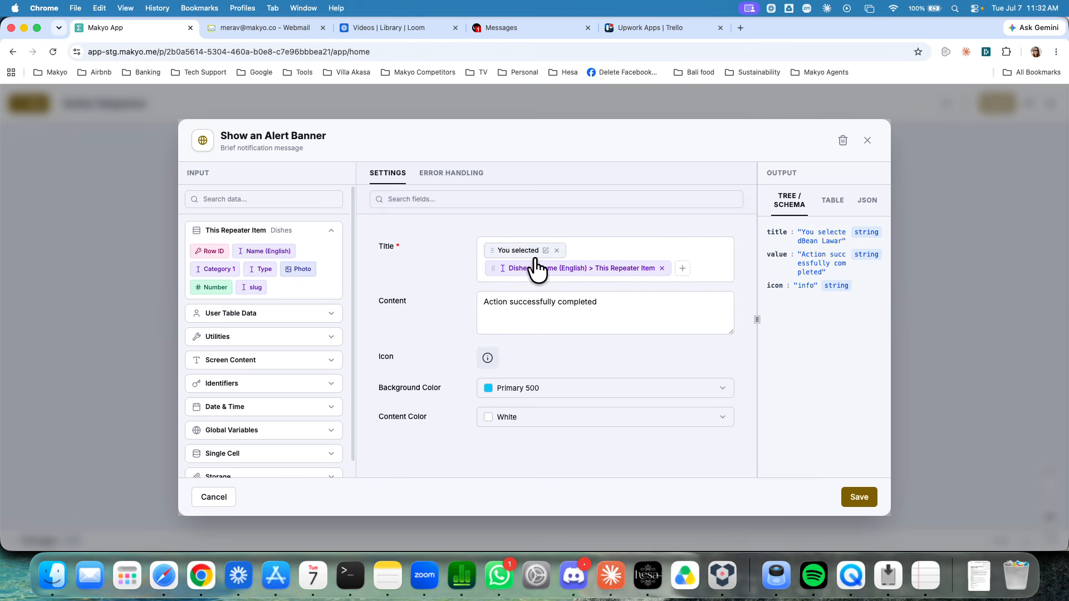
left_click(228, 336)
left_click_drag(232, 359, 587, 254)
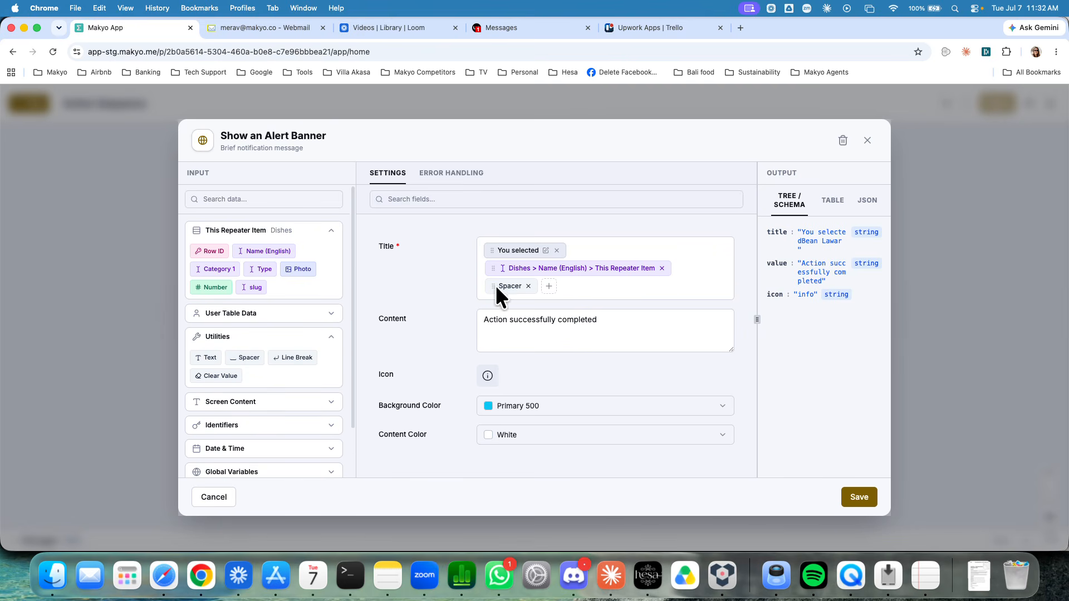
mouse_move(491, 283)
left_mouse_down()
mouse_move(584, 236)
mouse_move(496, 269)
left_mouse_up()
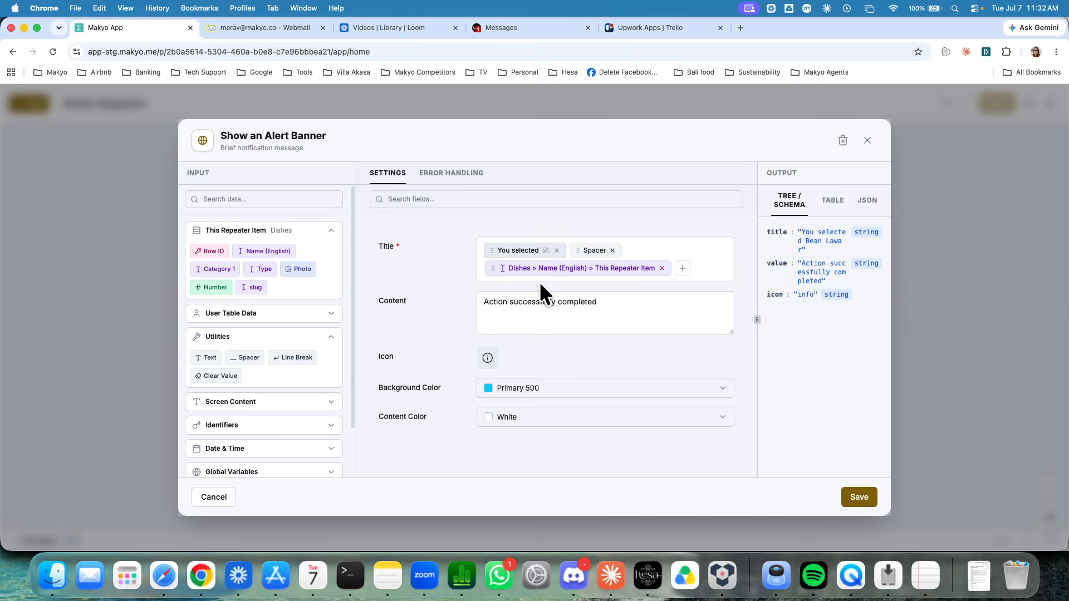
- Set the Alert Banner's content to "Thank you", a spacer and the Users Full name field, save it, and exit the workflow
triple_click(527, 302)
type("Thank you")
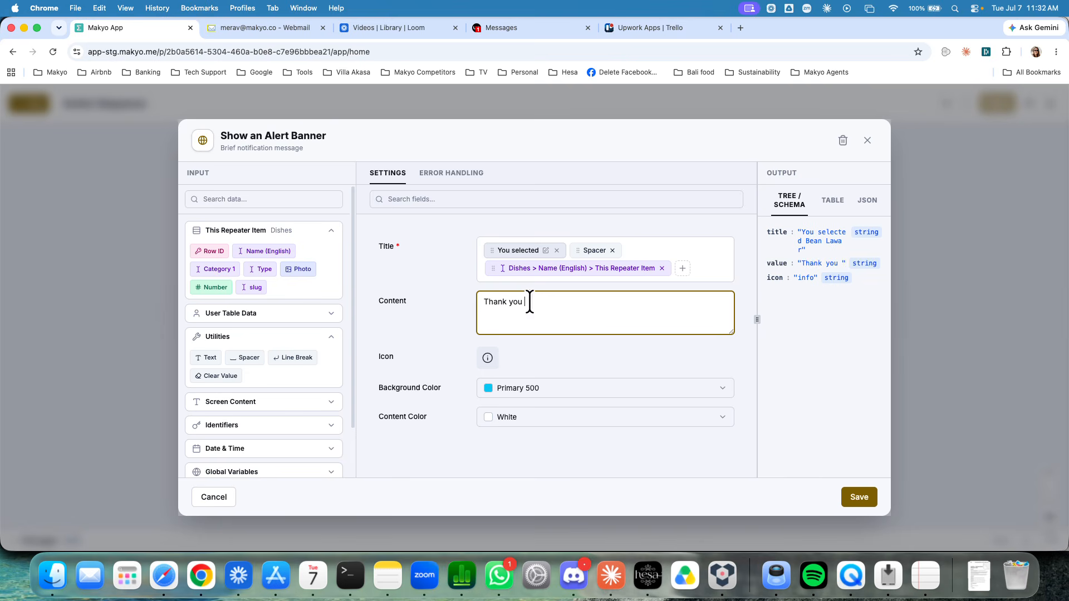
scroll(253, 398, "down", 2)
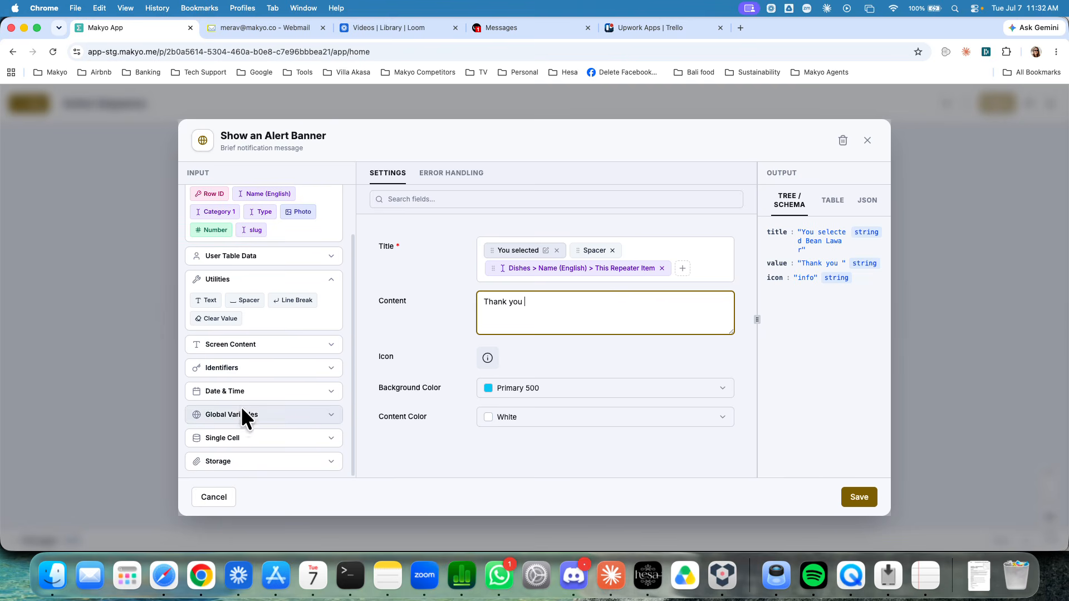
scroll(242, 328, "up", 2)
left_click(246, 314)
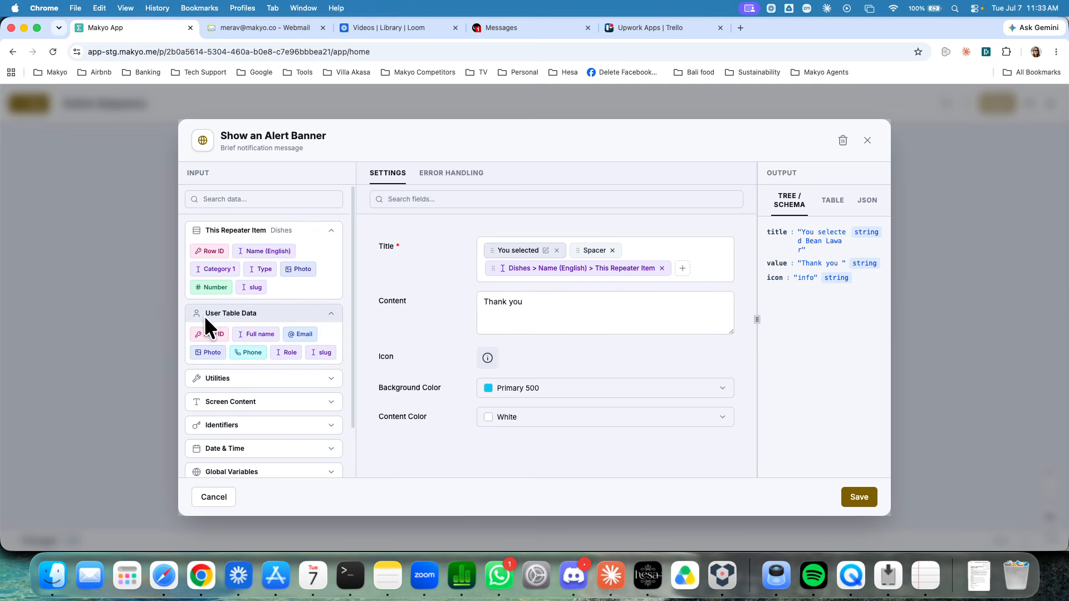
left_click_drag(236, 332, 527, 307)
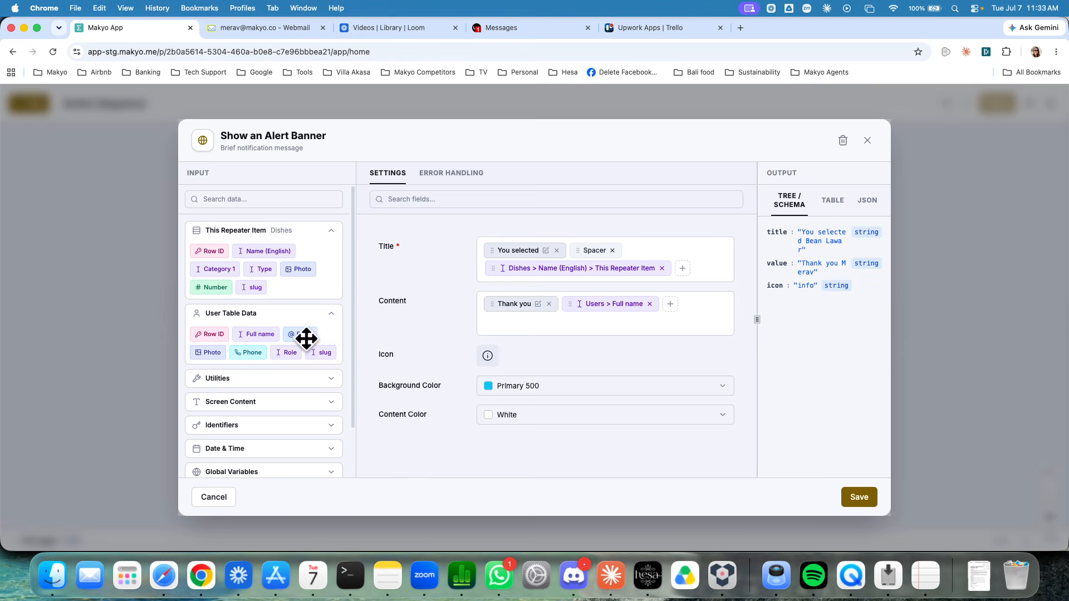
left_click(222, 380)
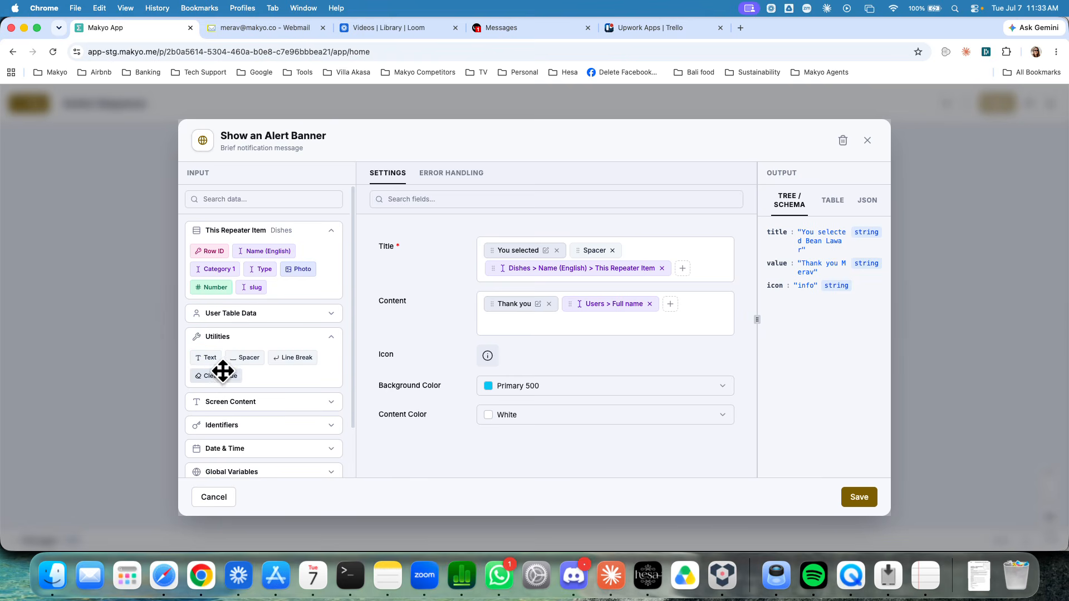
left_click_drag(237, 358, 562, 306)
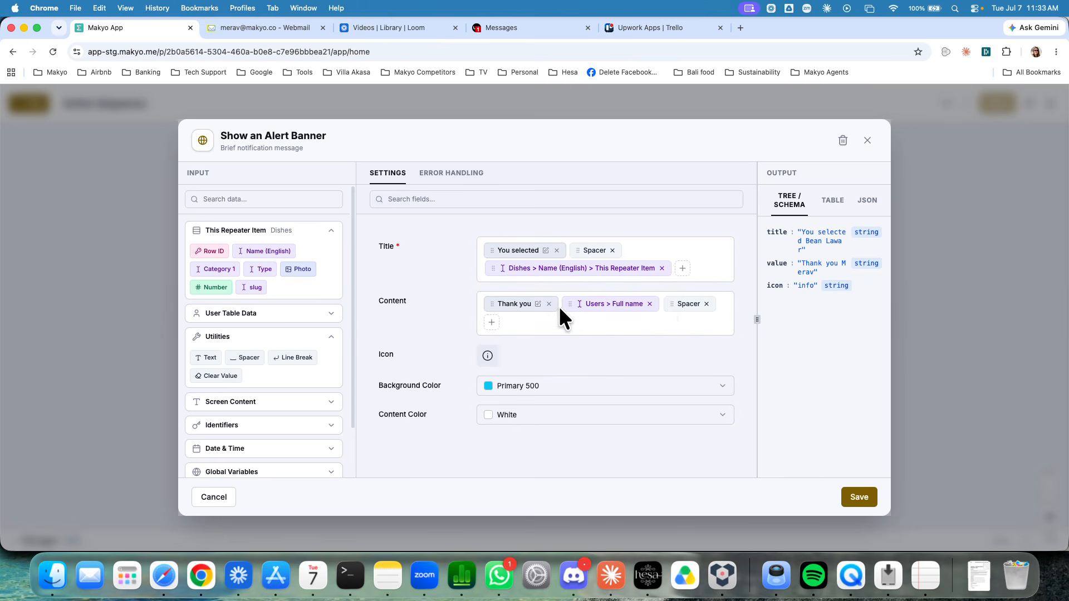
left_click_drag(665, 304, 572, 298)
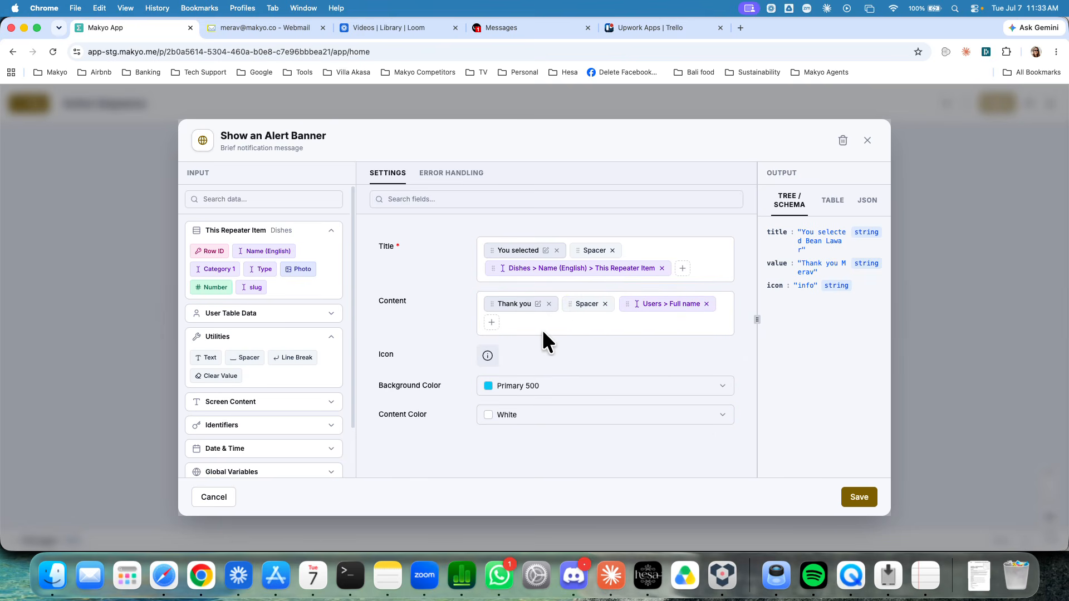
left_click(860, 499)
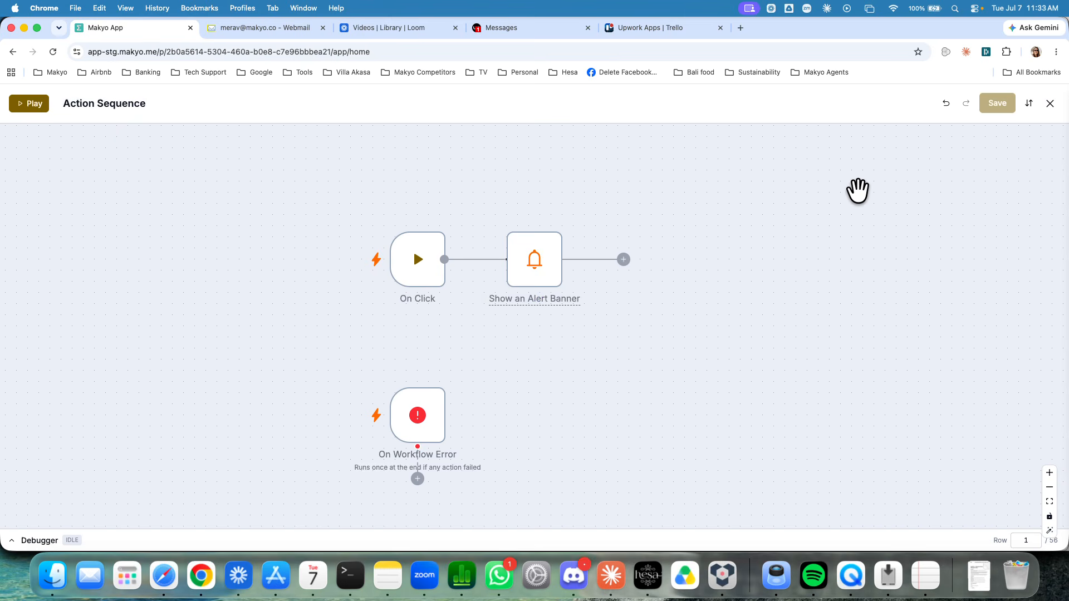
left_click(1051, 106)
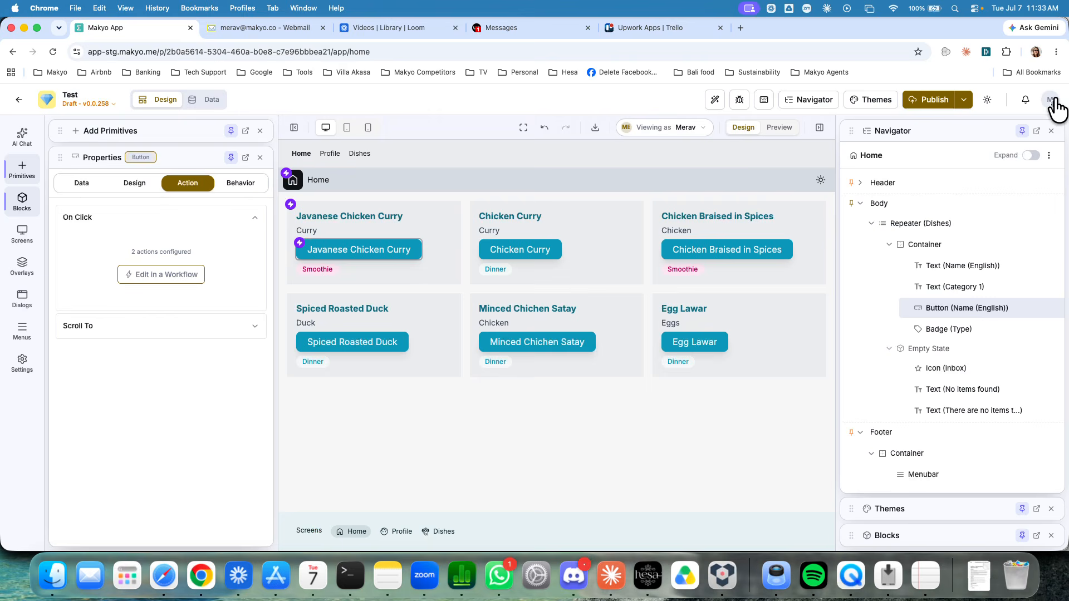
- Test the Javanese Chicken Curry button in preview mode and dismiss its alert banner
left_click(778, 128)
left_click(391, 255)
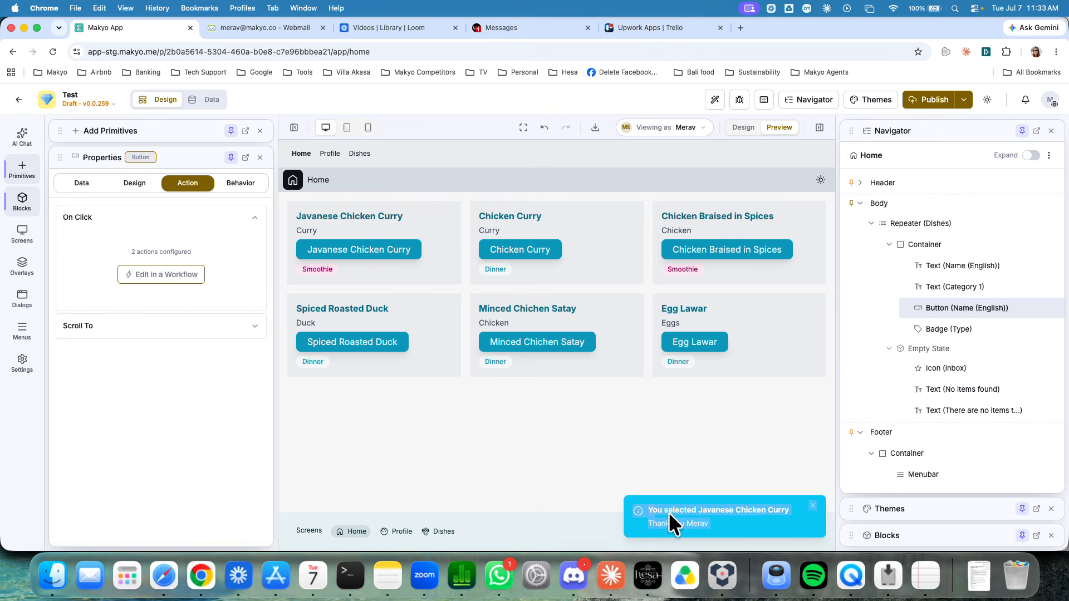
left_click(470, 425)
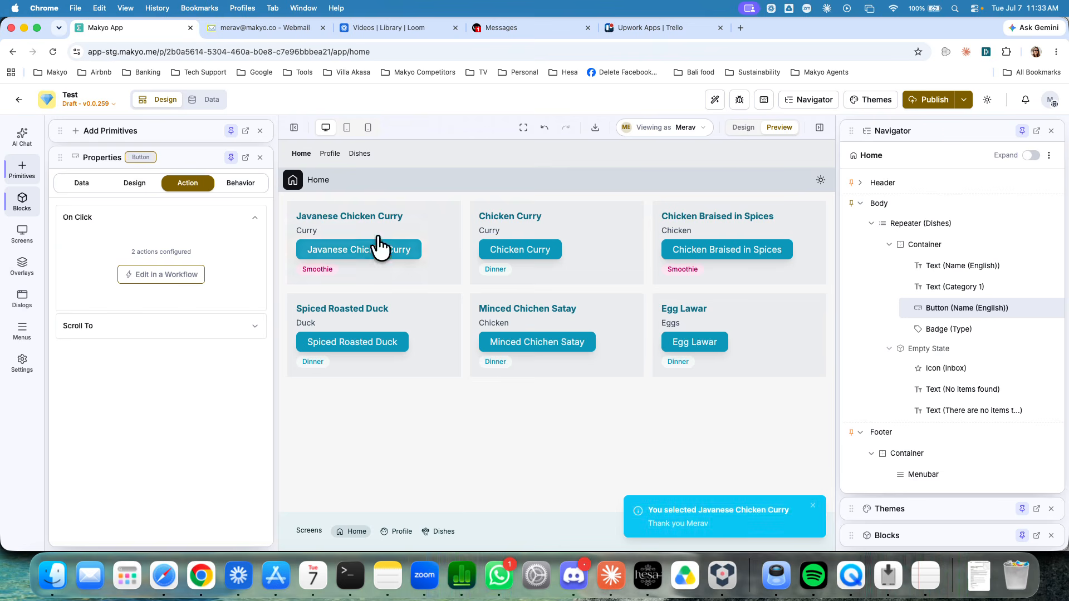
left_click(813, 508)
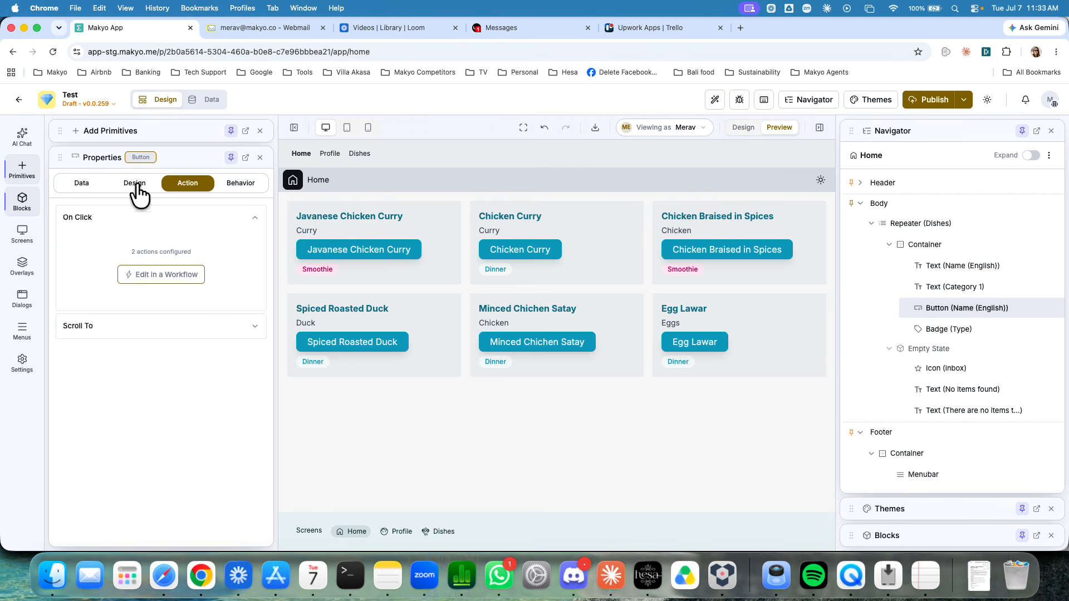
- Search the primitives for "menu" and add a Context Menu below the Badge in the Dishes repeater's container
left_click(134, 131)
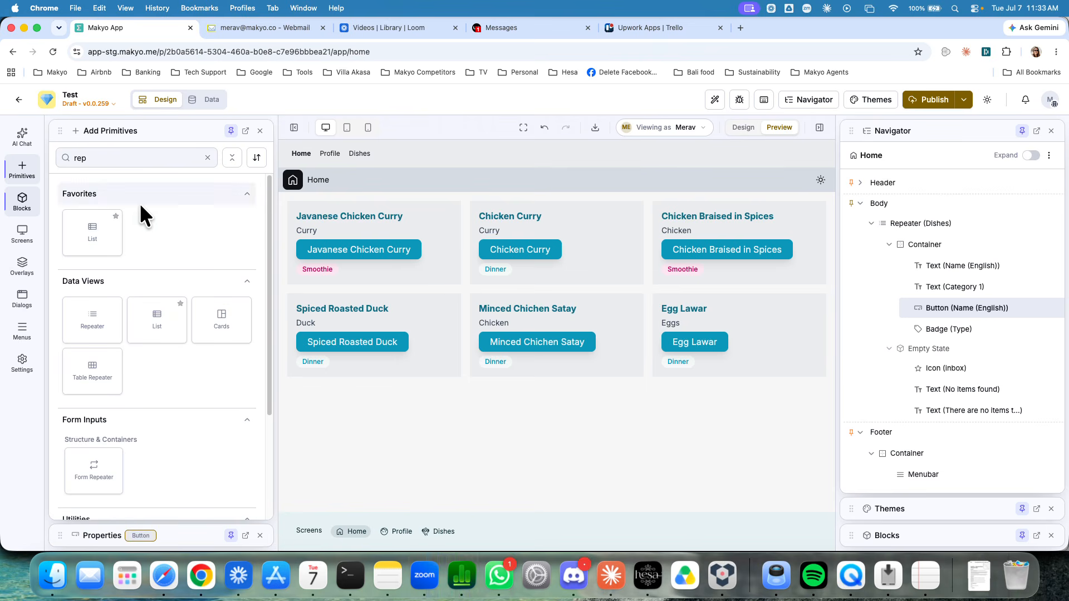
left_click(207, 157)
left_click(141, 158)
type("men")
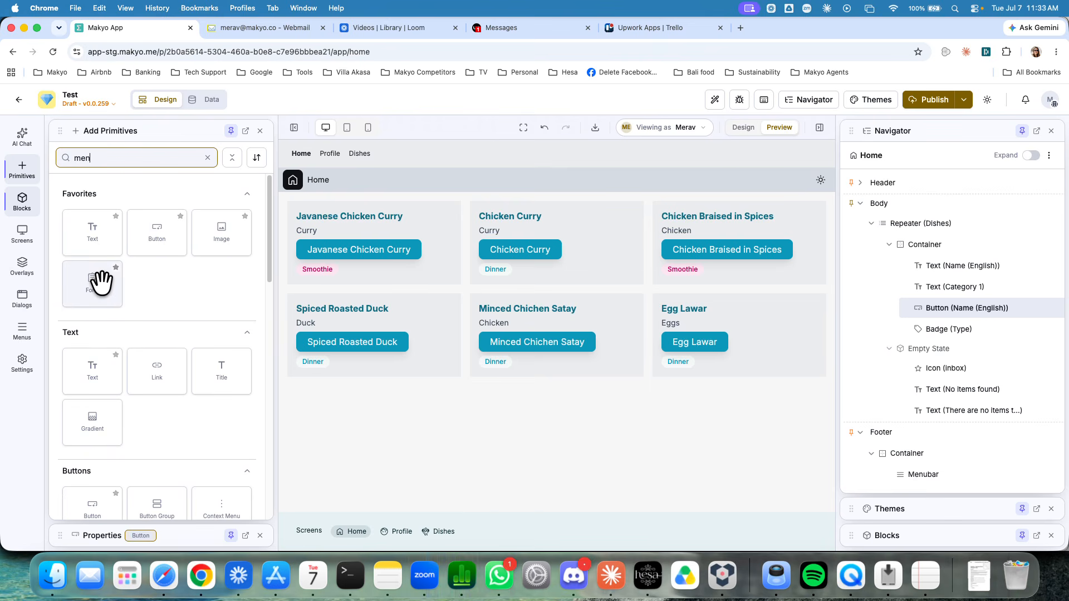
type("u")
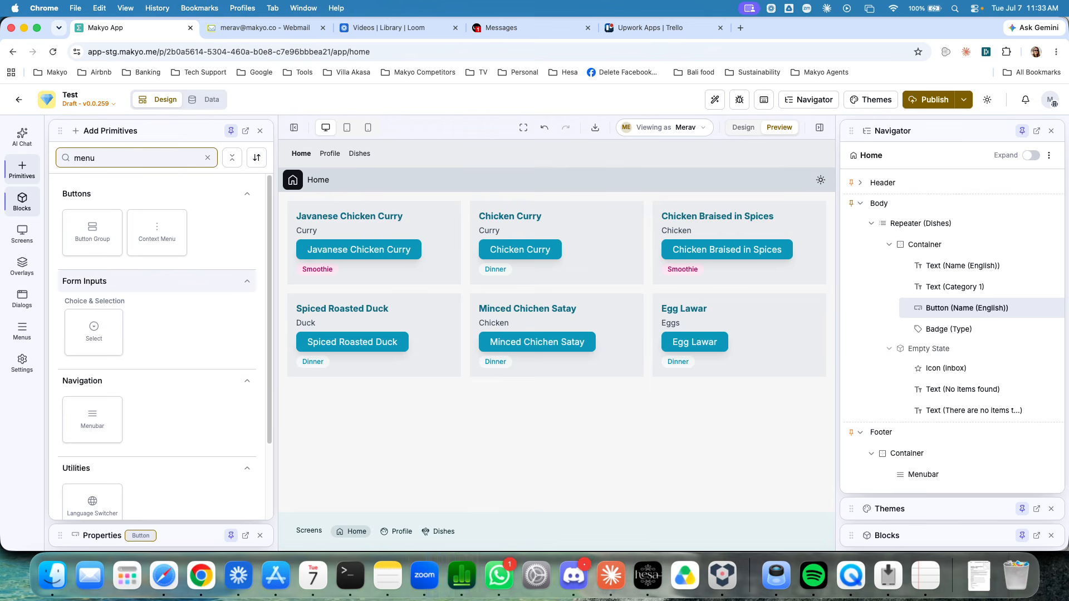
left_click_drag(160, 246, 423, 231)
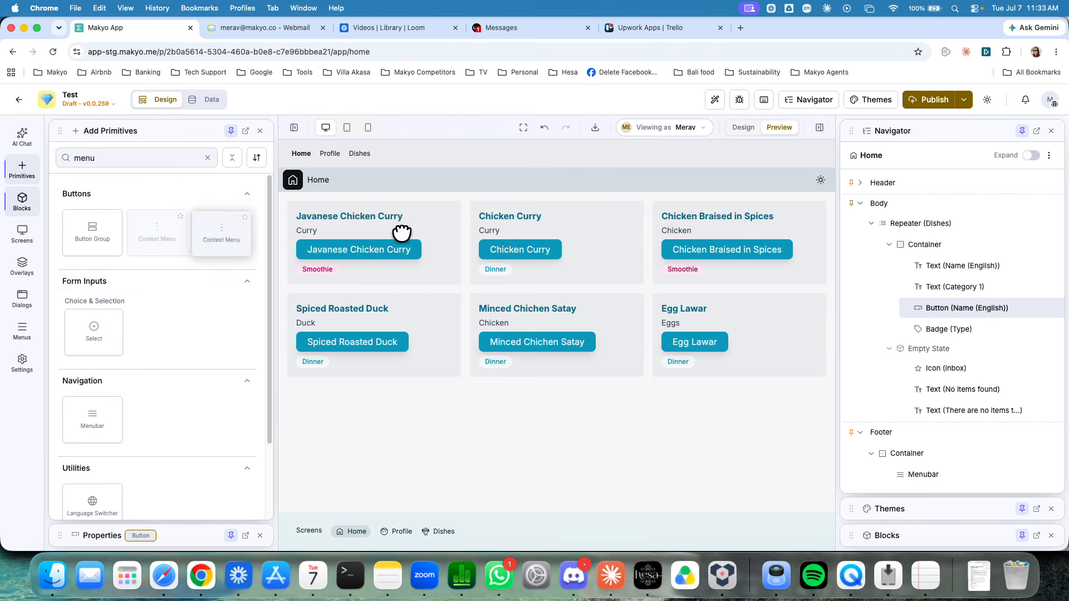
left_click(159, 229)
left_click_drag(913, 433, 949, 338)
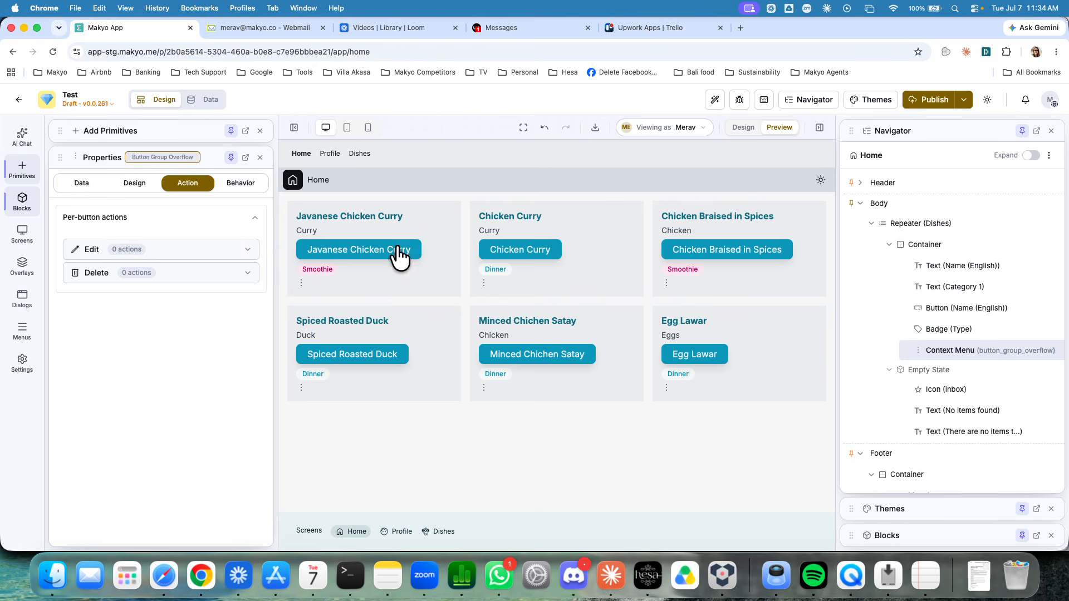
- Open the Javanese Chicken Curry card's context menu and expand the action settings for its Edit option
left_click(301, 283)
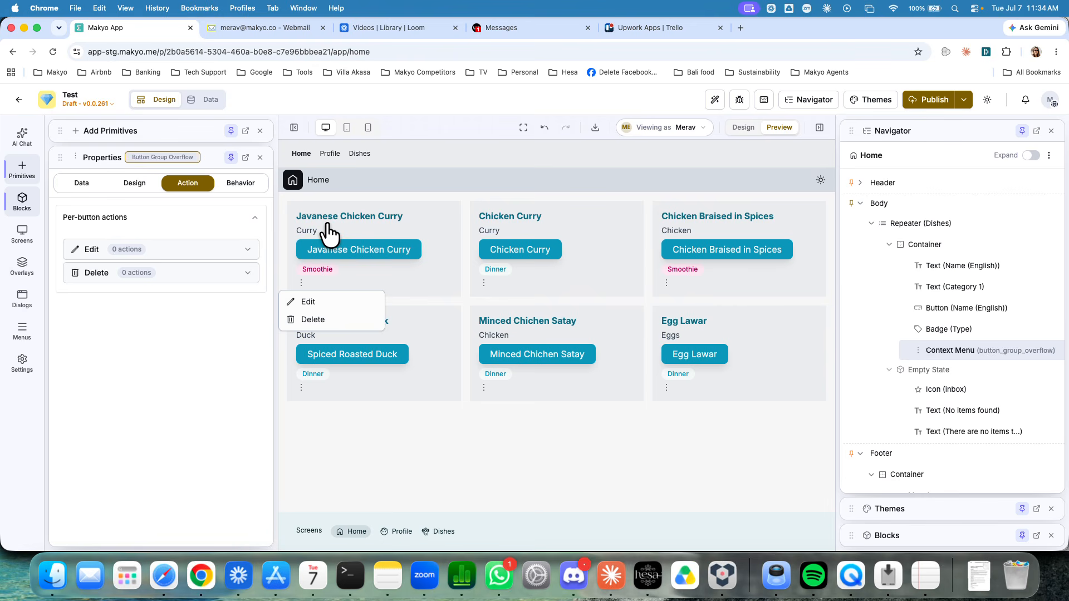
left_click(149, 249)
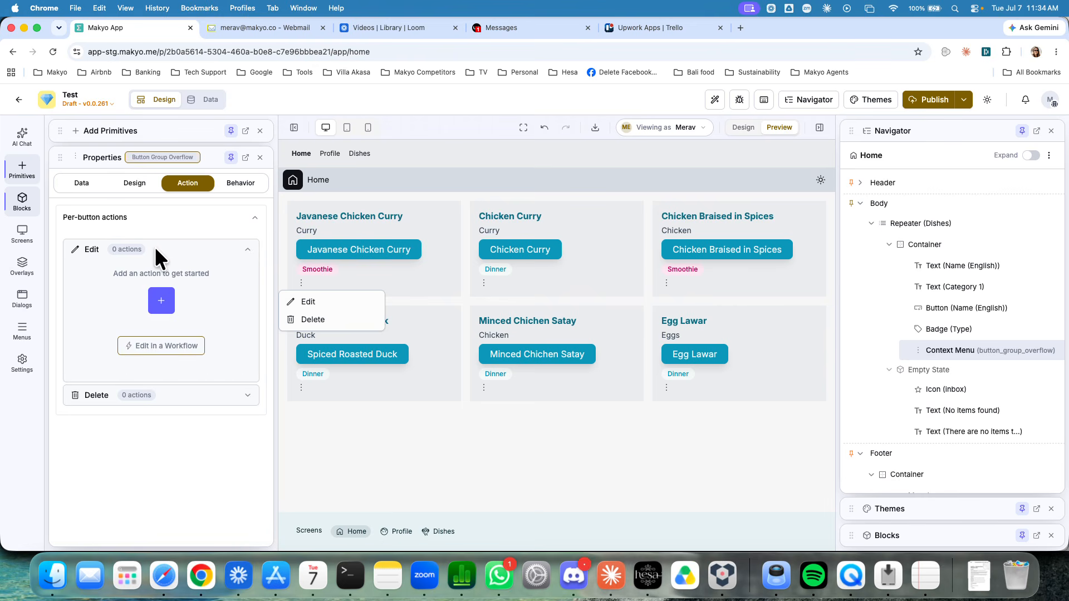
left_click(161, 301)
left_click(499, 180)
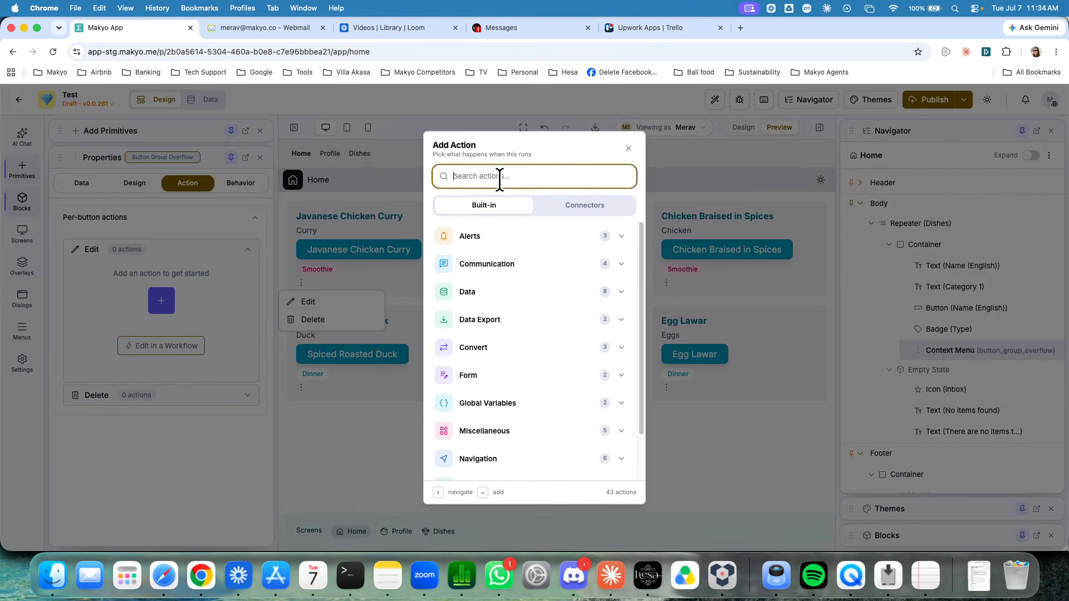
type("edit")
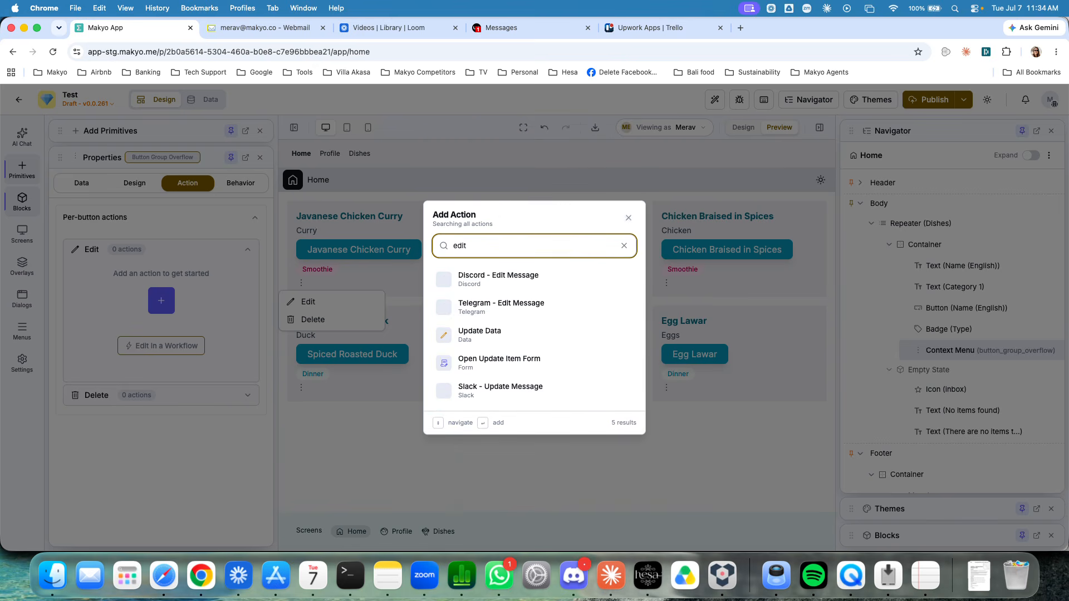
left_click(469, 332)
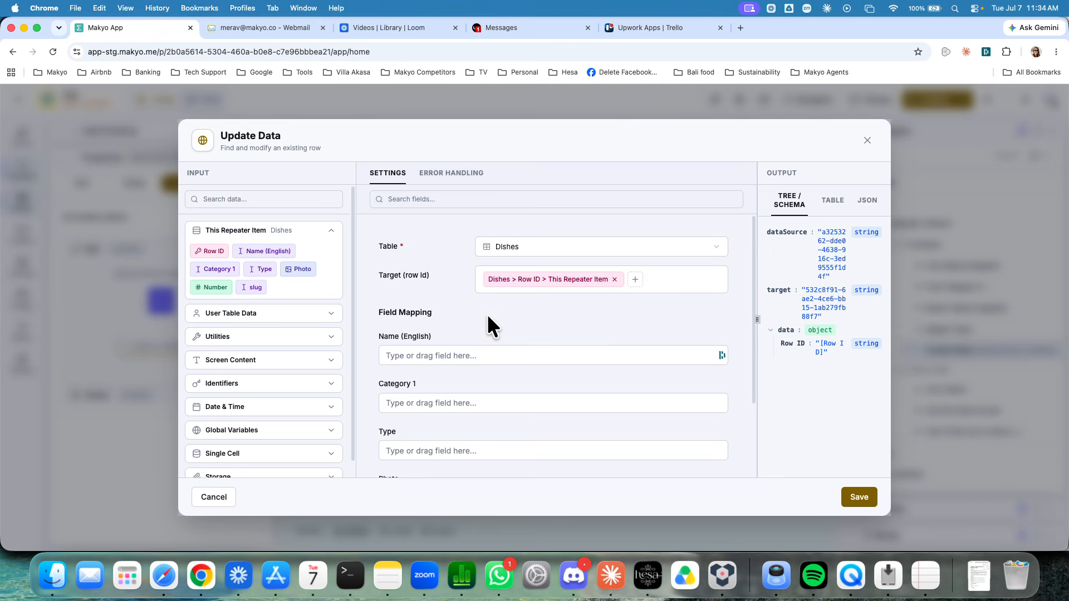
left_click(866, 141)
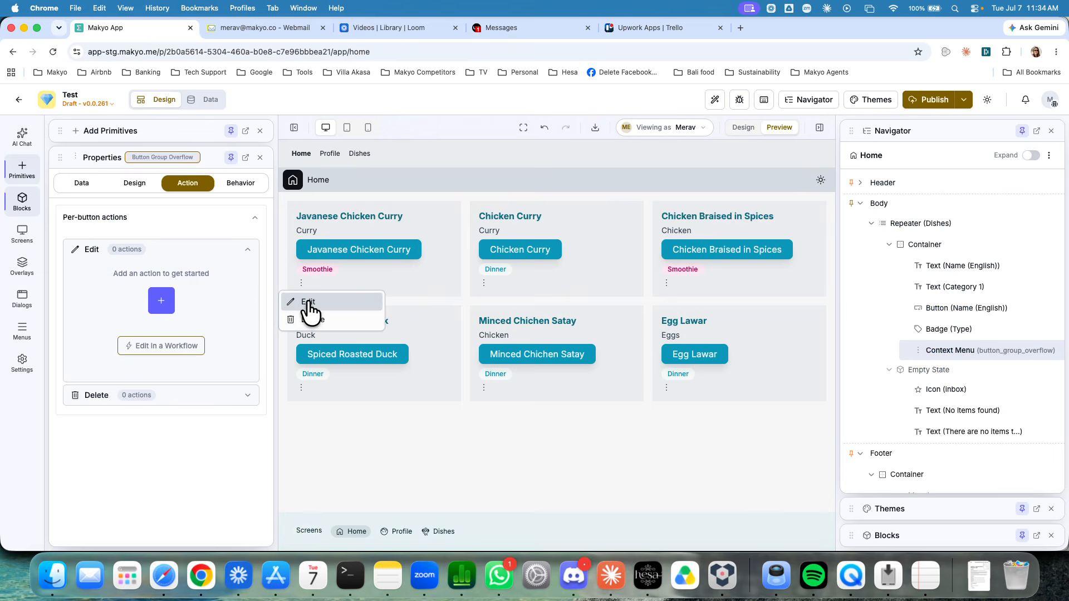
- Add an Open Update Item Form action for the Dishes table to the Edit option, with screen type Overlay, and save it
left_click(160, 298)
left_click(510, 175)
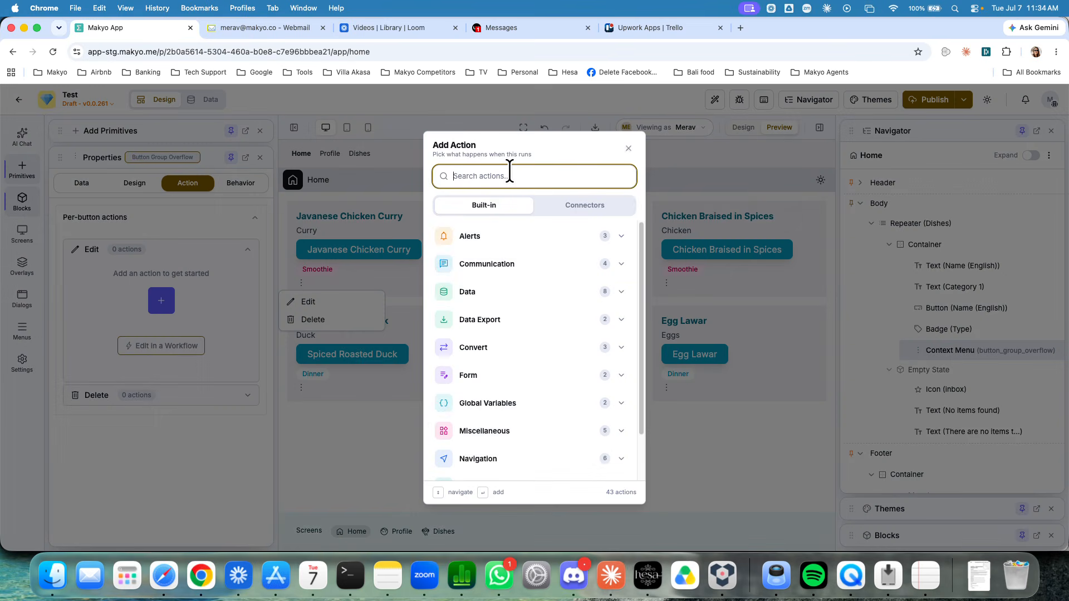
type("data")
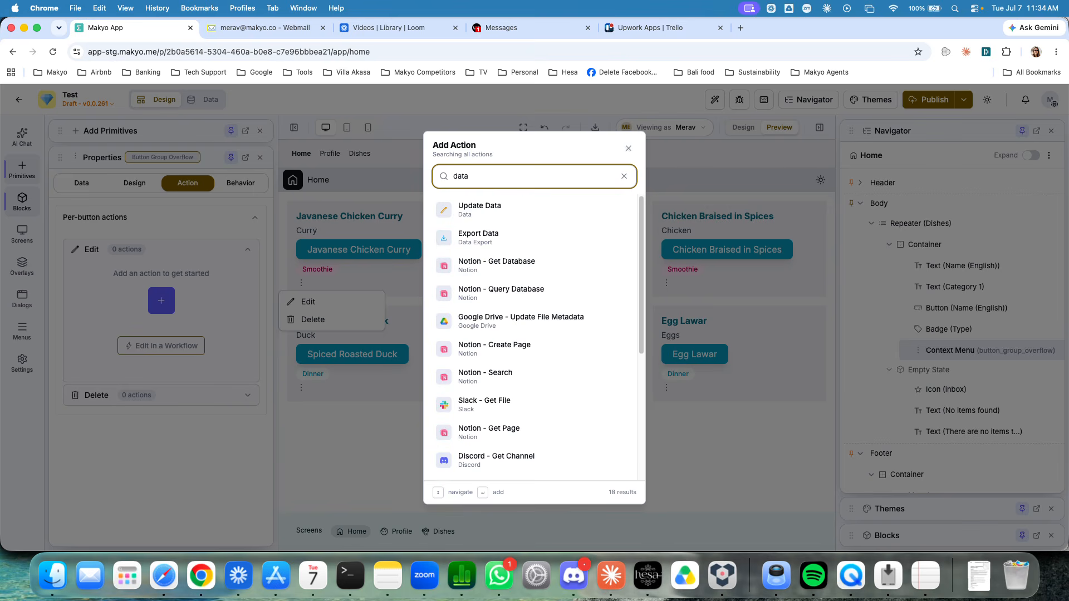
double_click(489, 177)
key("BackSpace")
key("BackSpace")
key("BackSpace")
key("BackSpace")
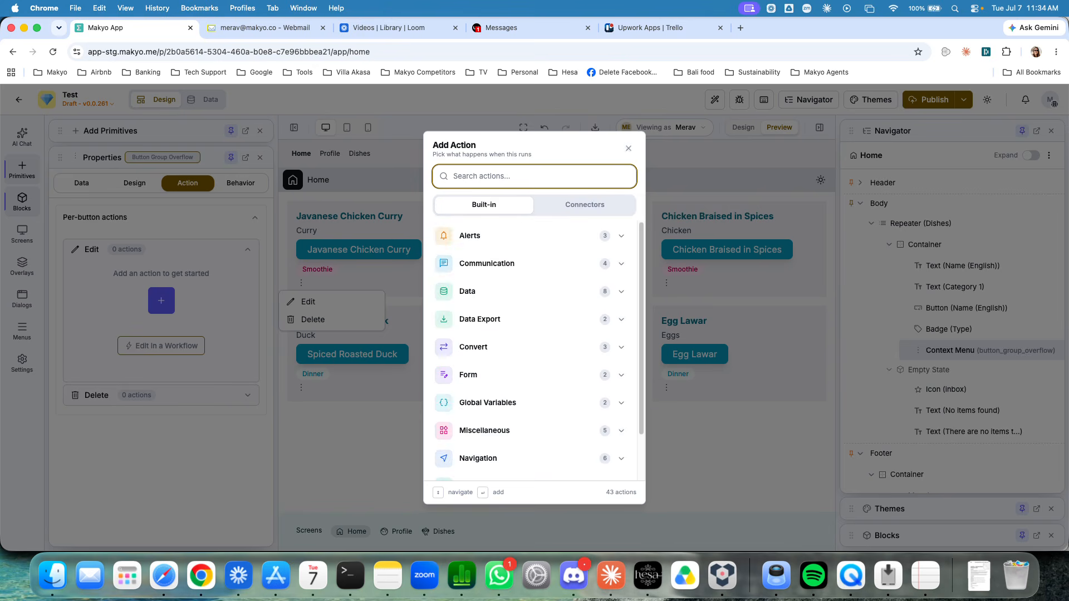
type("open")
left_click(509, 231)
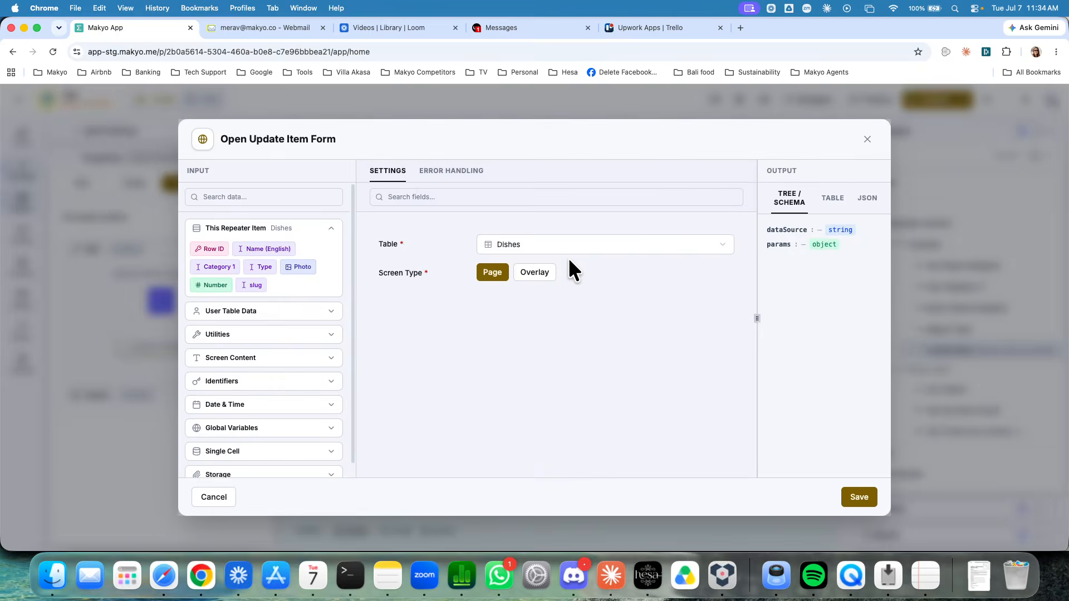
left_click(534, 272)
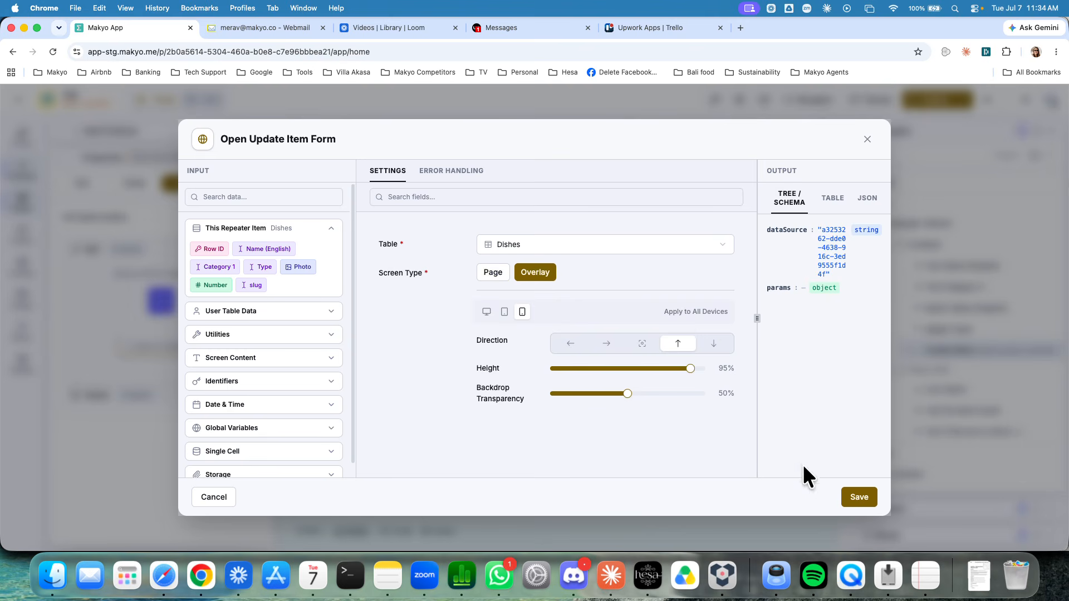
left_click(858, 498)
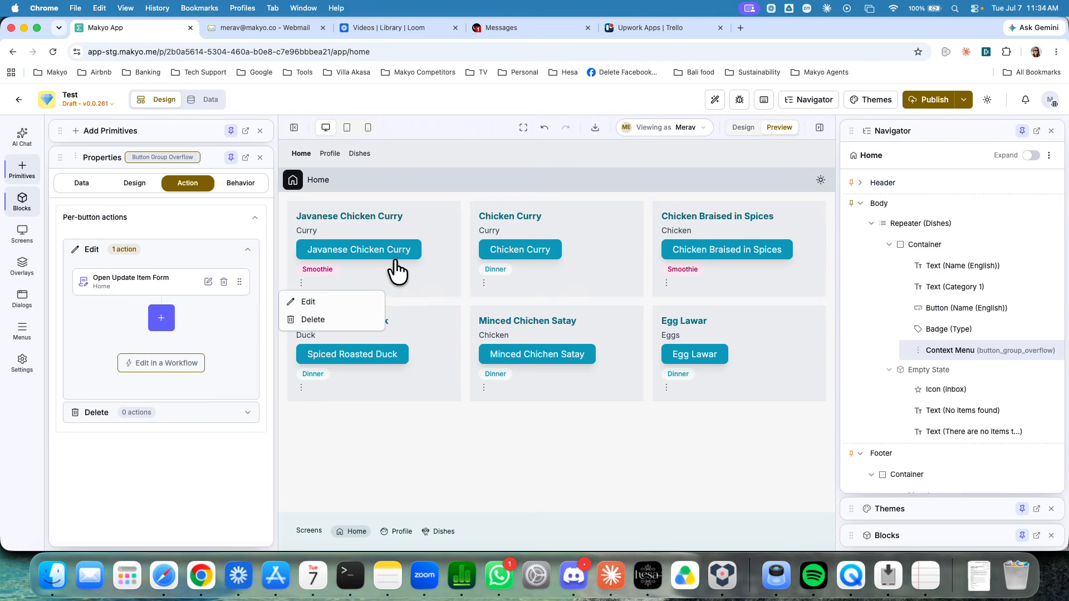
- Test the Edit option in the Javanese Chicken Curry card's context menu, review the update form and close it
left_click(509, 186)
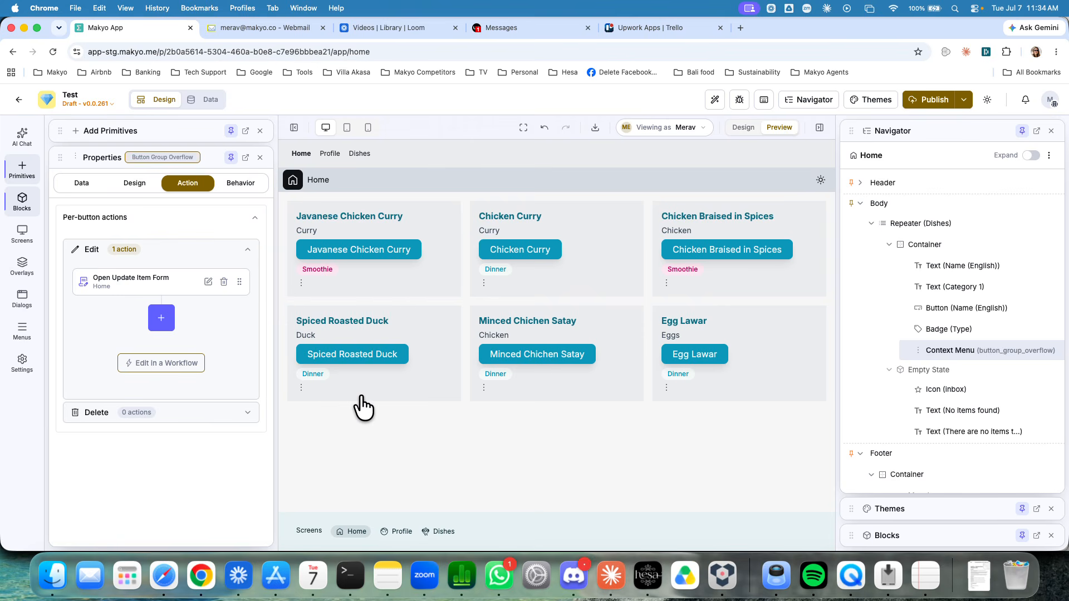
left_click(301, 283)
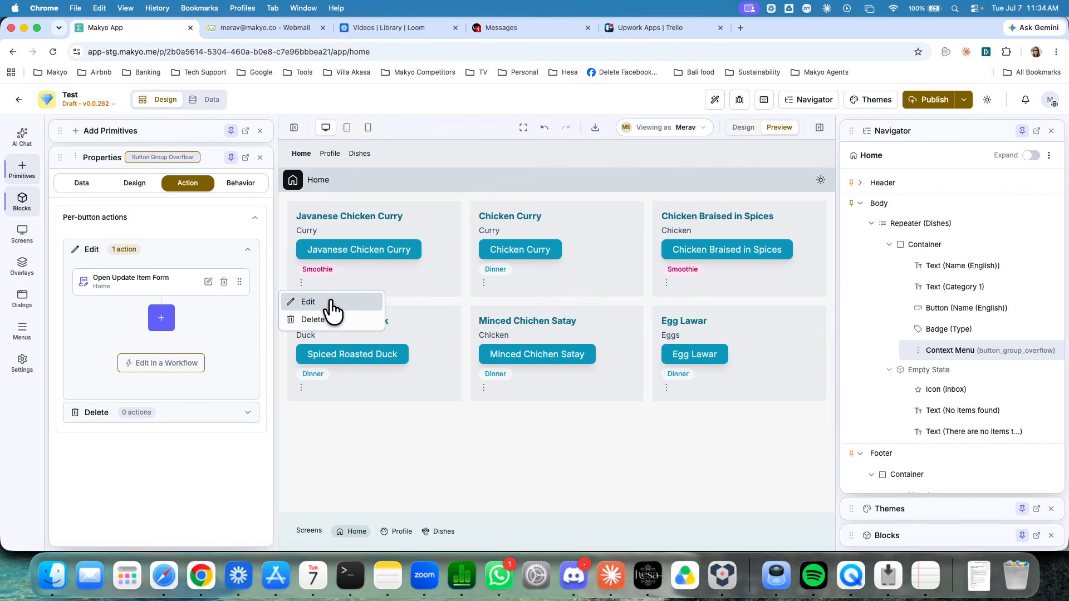
left_click(332, 304)
scroll(369, 295, "down", 1)
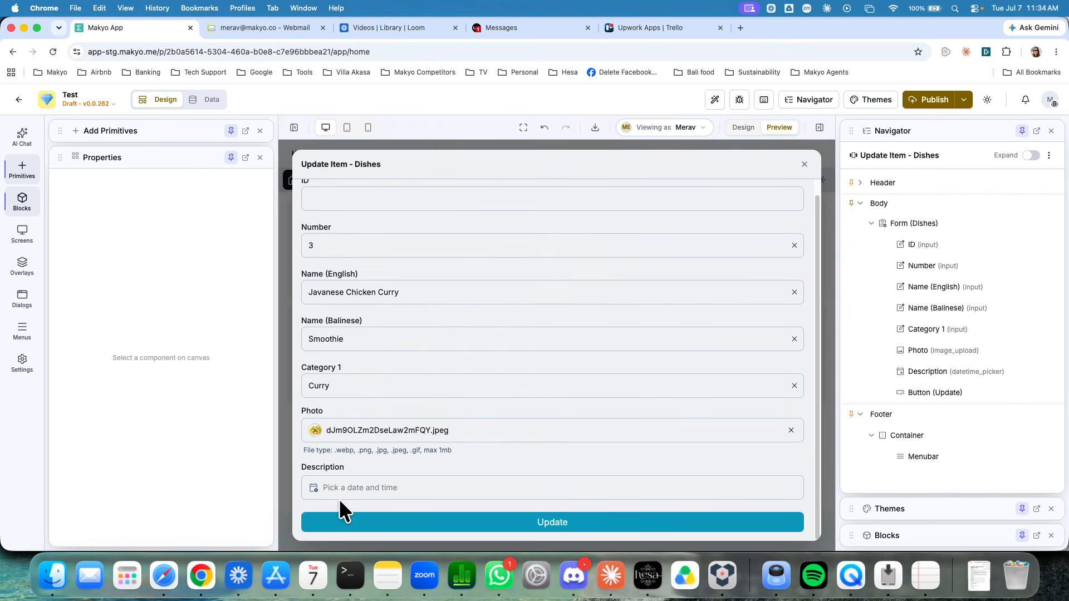
left_click(804, 165)
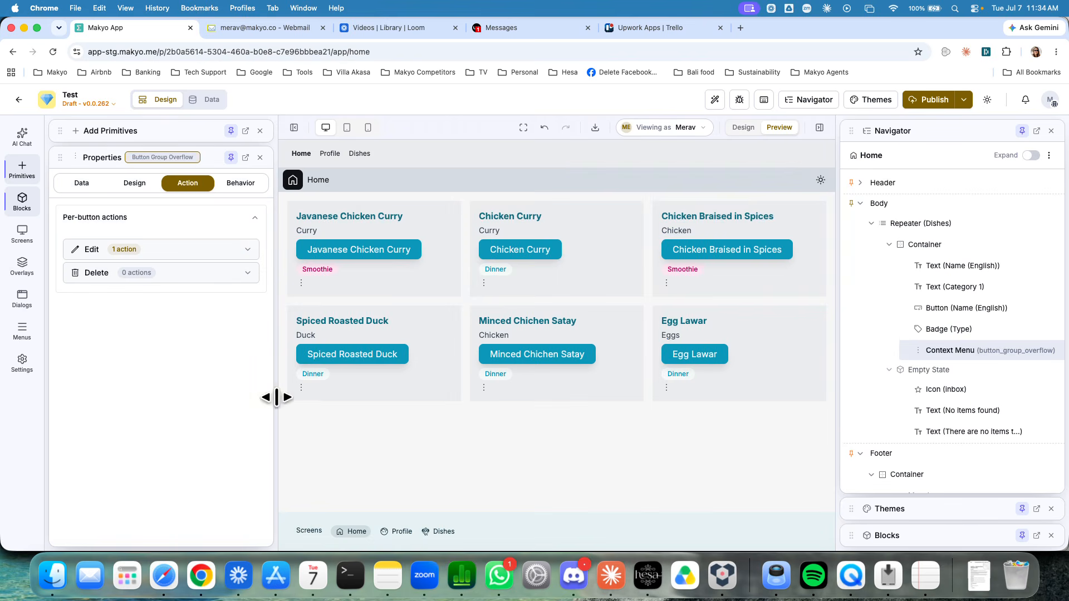
- Add a Delete Row action targeting this repeater item's Row ID in Dishes to the context menu's Delete option and save it
left_click(190, 272)
left_click(161, 325)
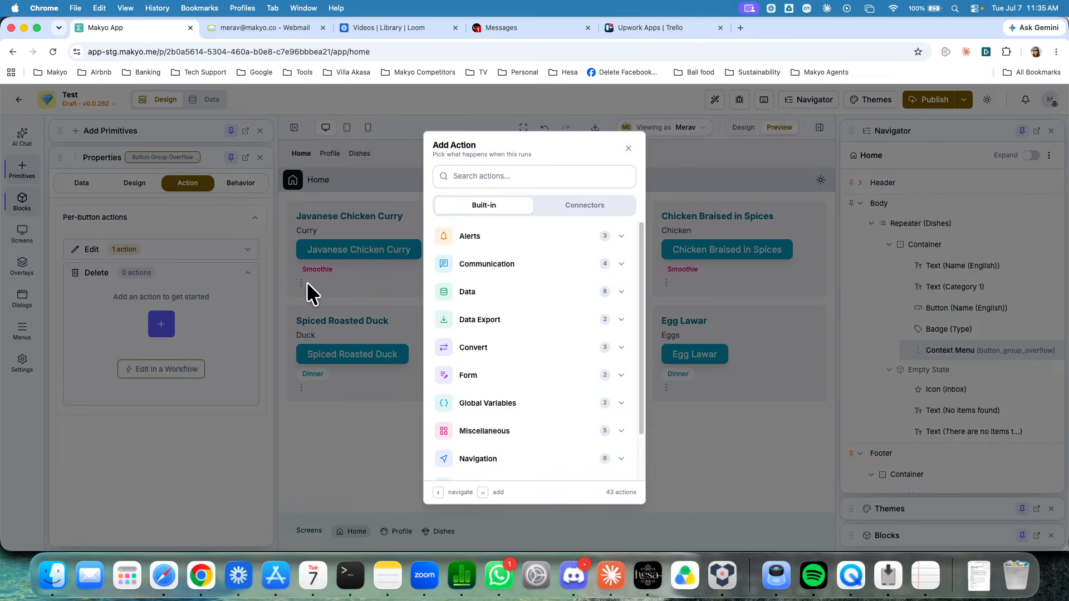
left_click(450, 180)
type("delete")
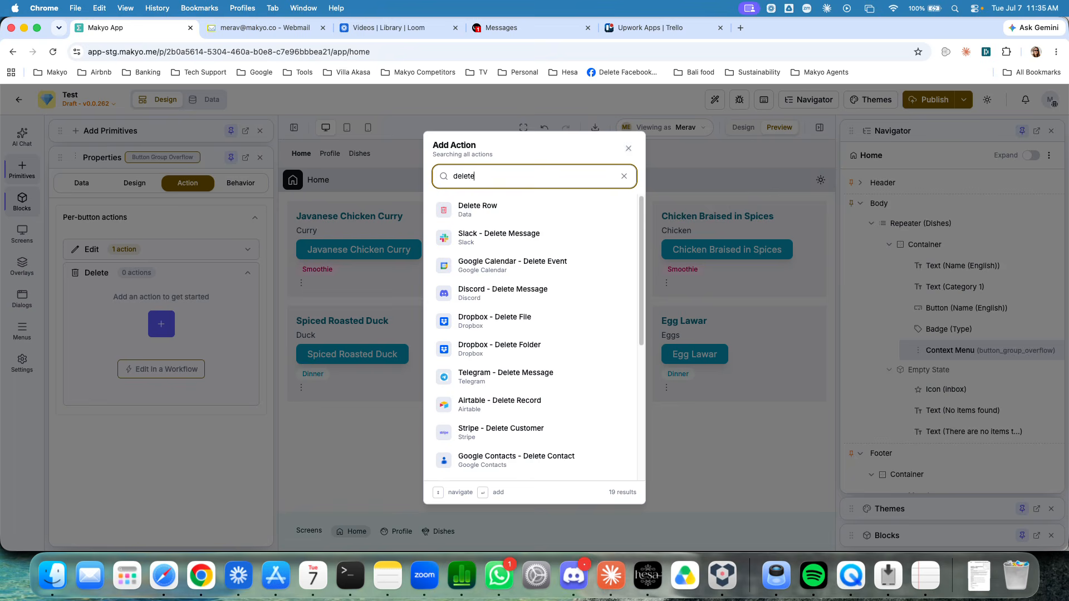
left_click(481, 205)
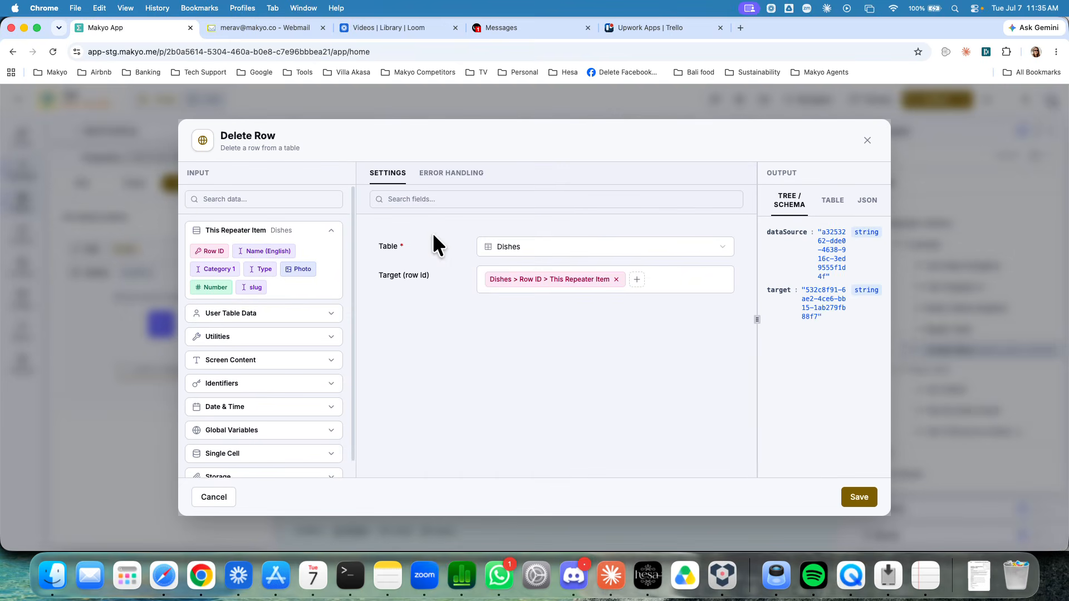
left_click(858, 497)
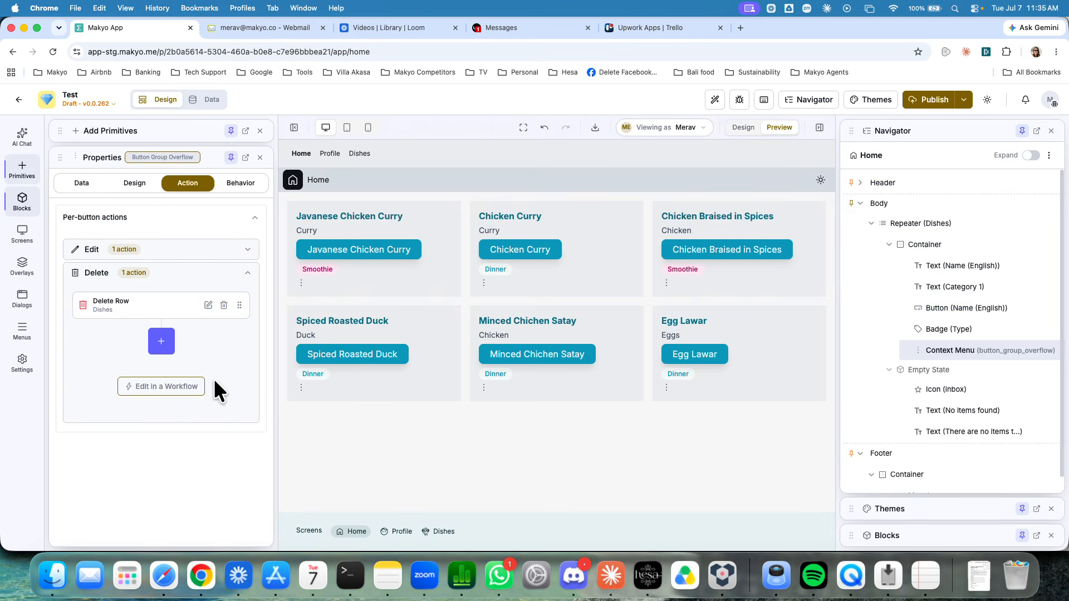
- Add an Ask for Confirmation action to the Delete option and place it before Delete Row
left_click(162, 344)
left_click(471, 178)
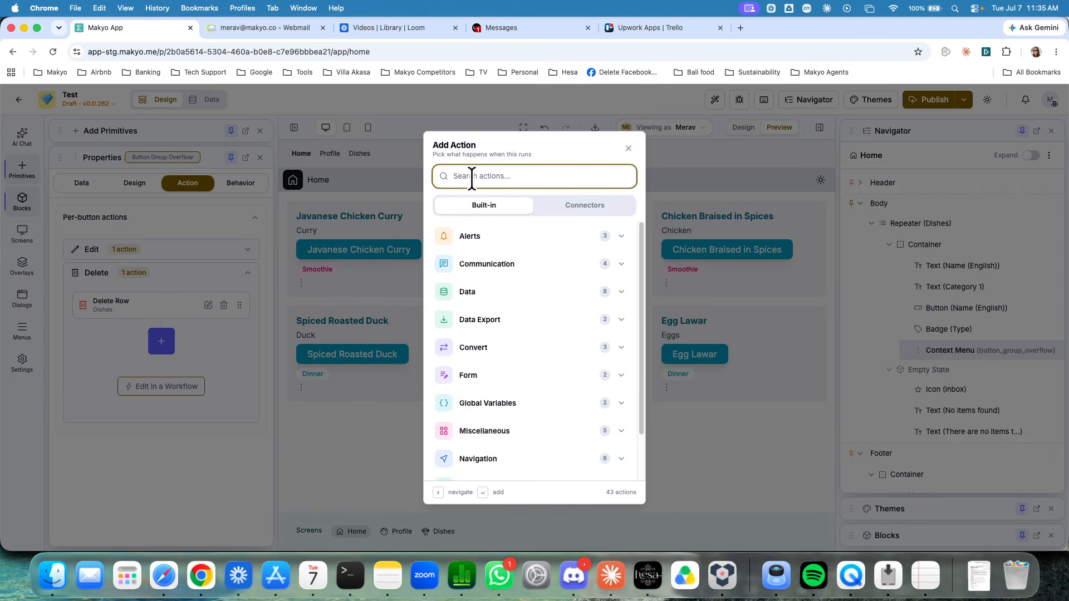
type("con")
left_click(498, 217)
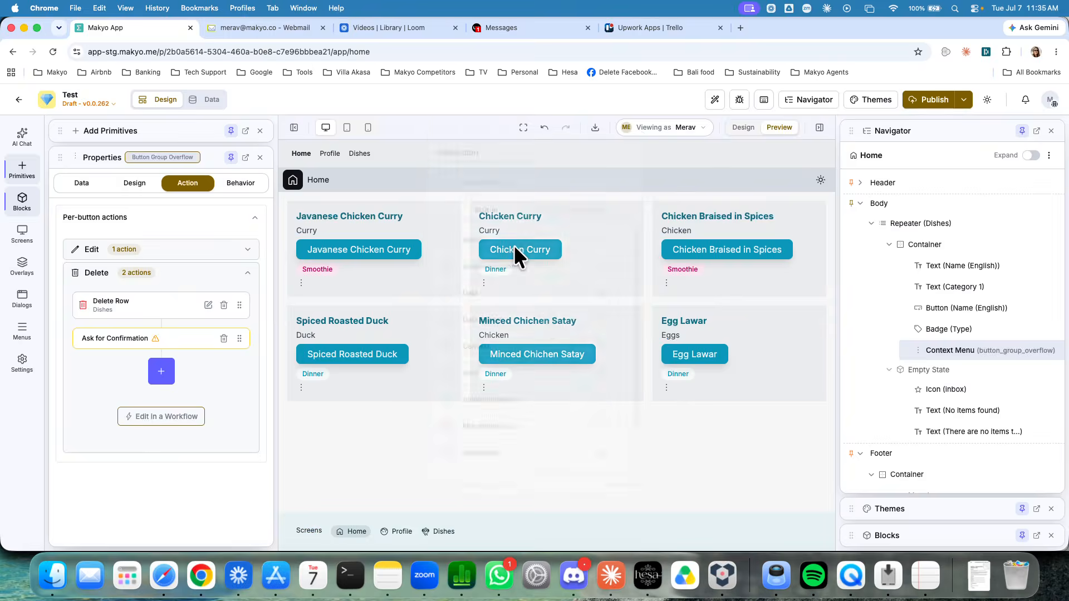
left_click_drag(235, 326, 232, 307)
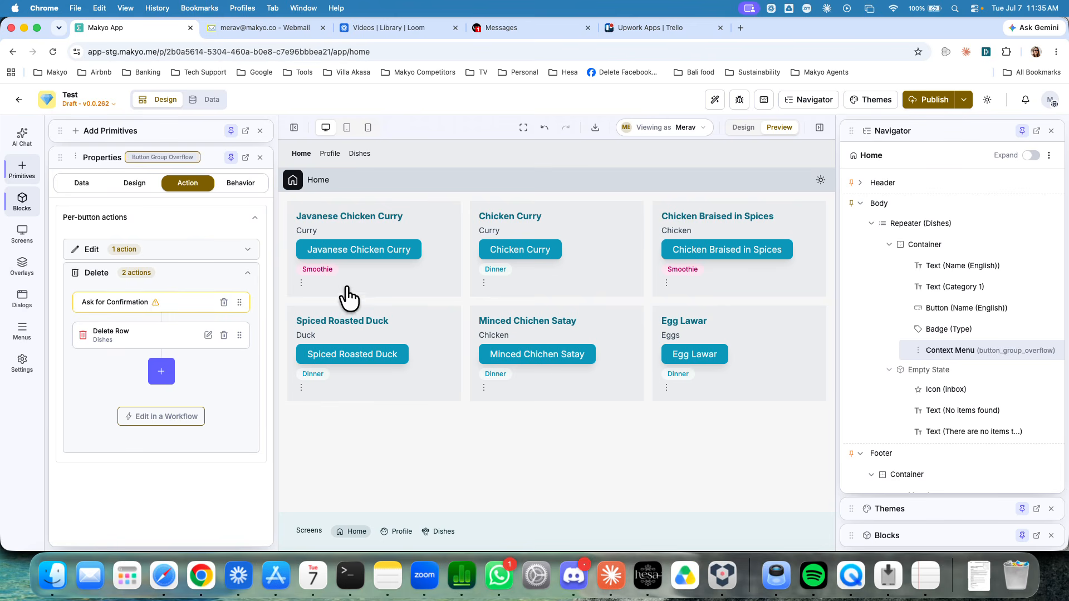
- Delete the Javanese Chicken Curry item through its context menu with confirmation, and briefly check the Chicken Curry card's context menu
left_click(301, 283)
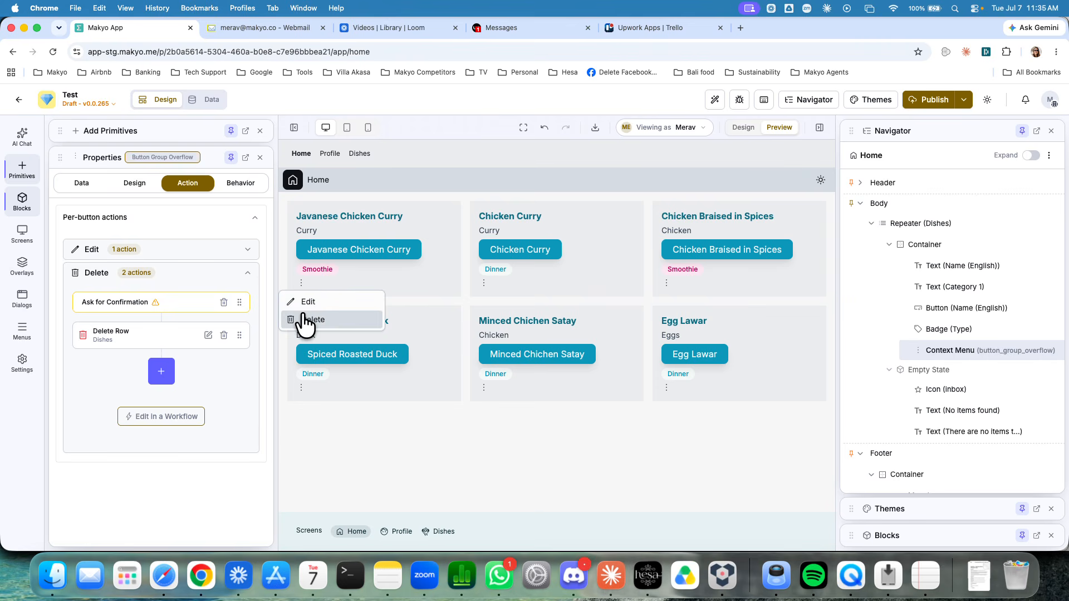
left_click(306, 319)
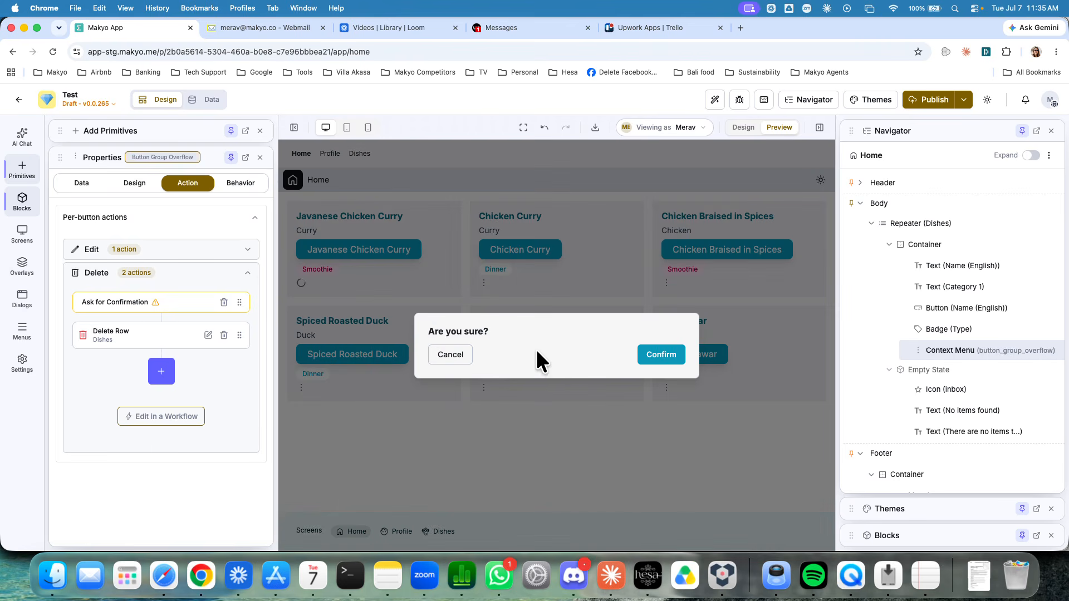
left_click(661, 359)
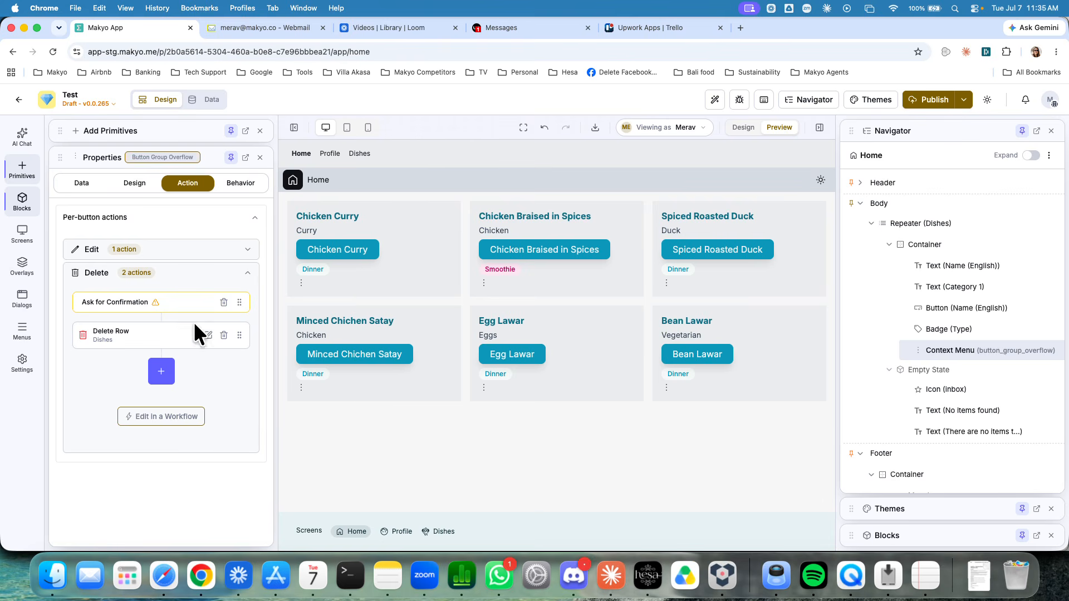
left_click(301, 283)
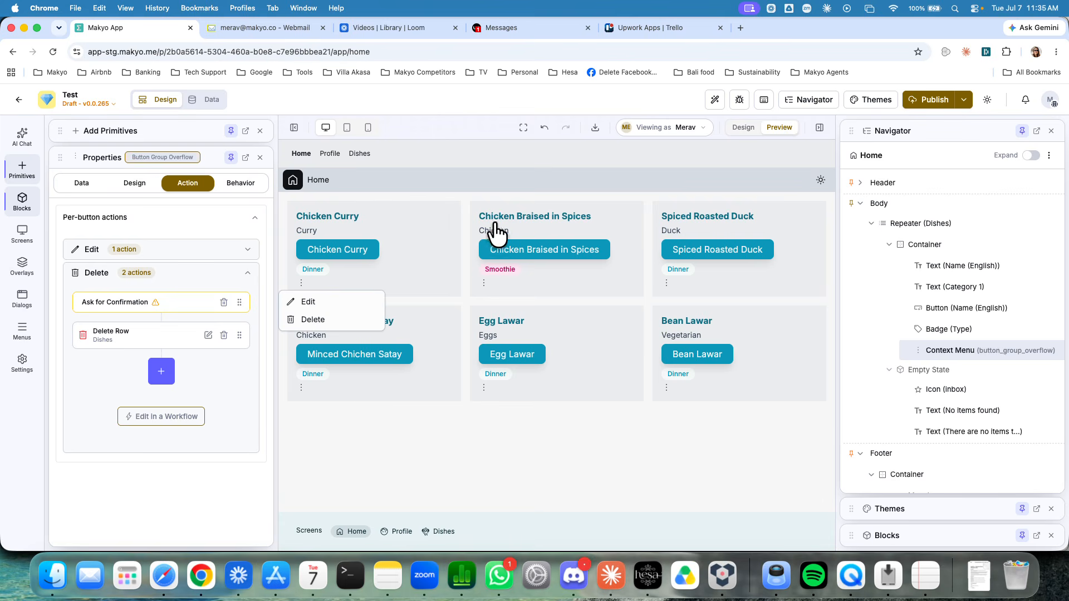
left_click(474, 430)
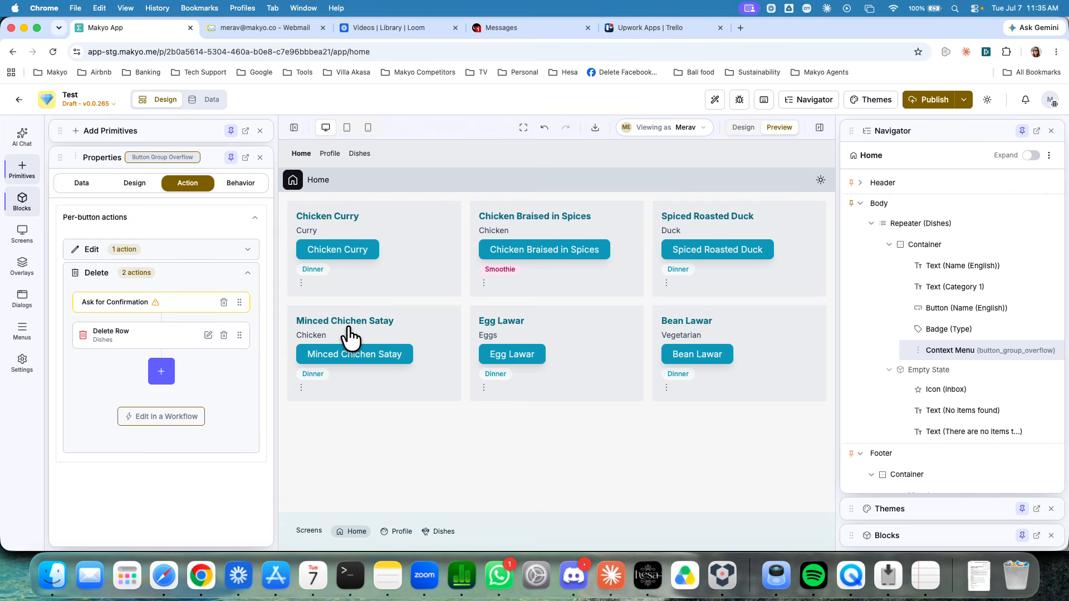